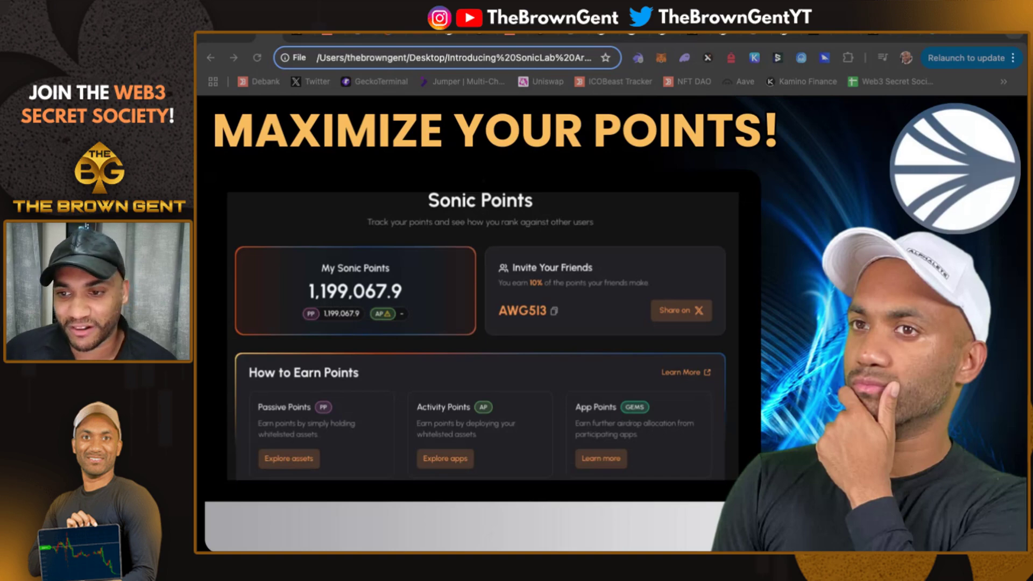
- Look over the open X profile, DeBank portfolio, services slide, Sonic Labs homepage and YouTube channel pages
{"action": "left_click", "coordinate": [300, 38]}
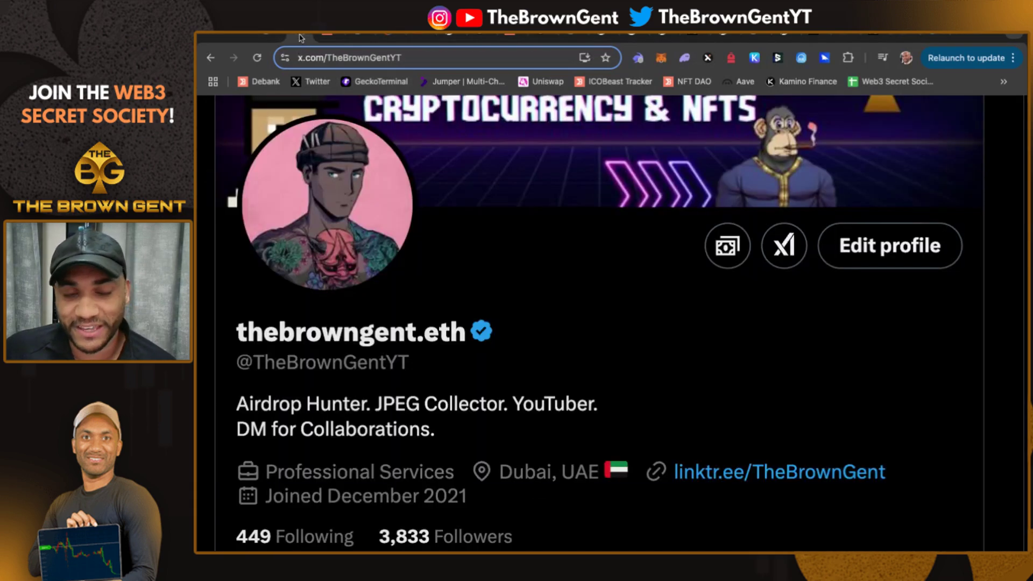
{"action": "left_click", "coordinate": [333, 38]}
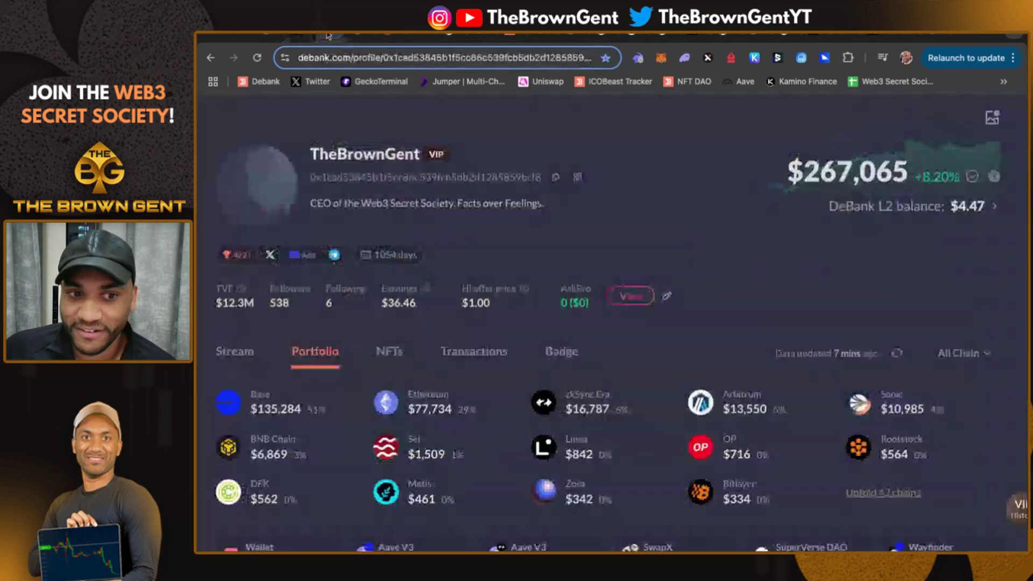
{"action": "left_click", "coordinate": [356, 37]}
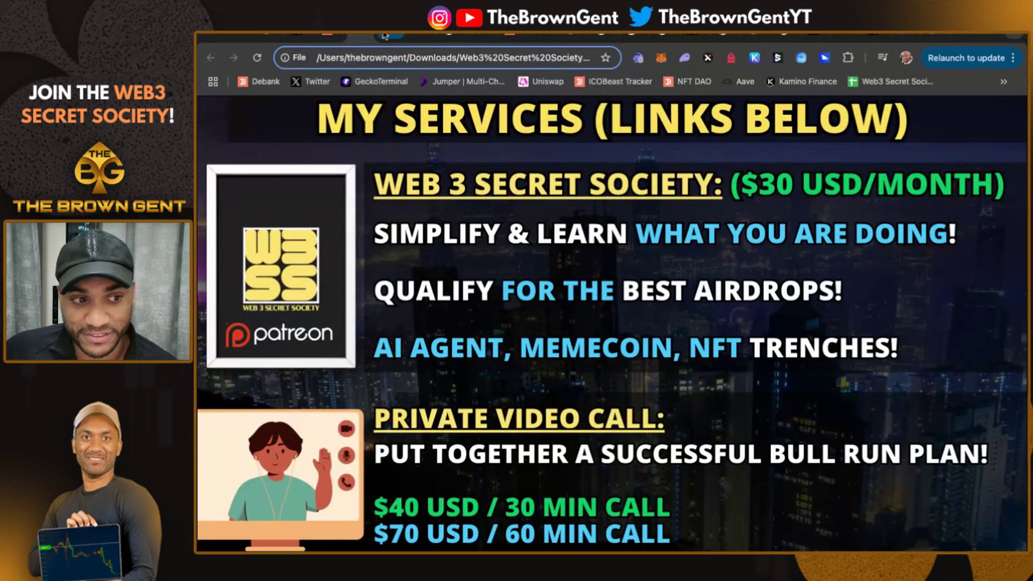
{"action": "left_click", "coordinate": [384, 35]}
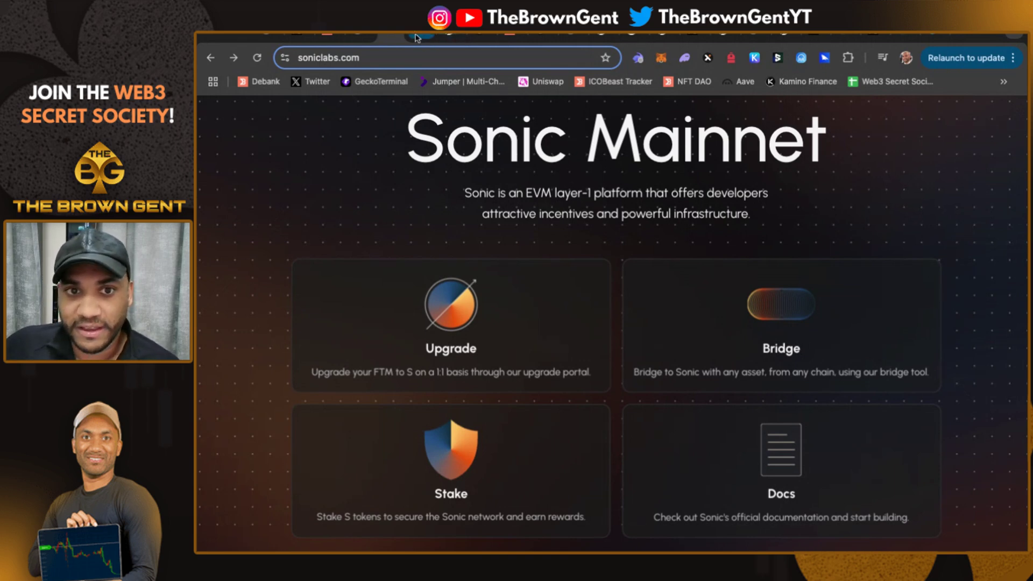
{"action": "left_click", "coordinate": [448, 37]}
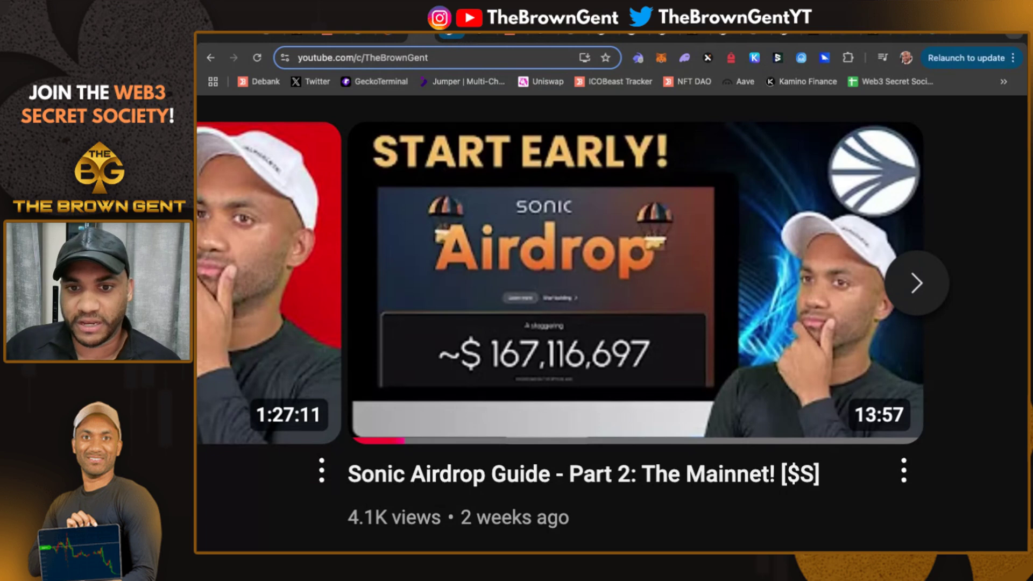
- Read the introduction of the Sonic Points Simplified blog article, including how to qualify and when the first season concludes
{"action": "key", "text": "ctrl+Tab"}
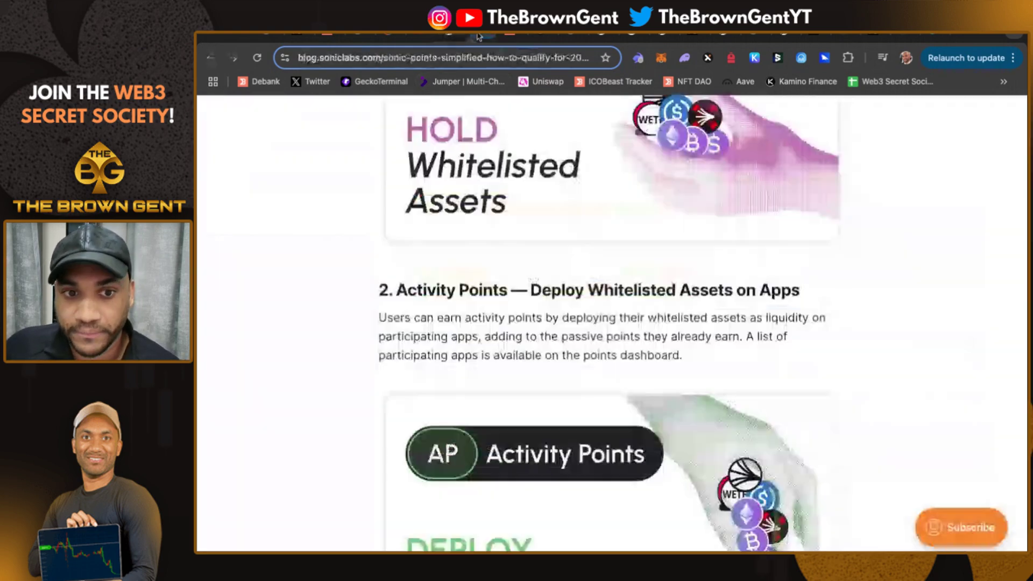
{"action": "scroll", "coordinate": [578, 145], "scroll_direction": "up", "scroll_amount": 15}
{"action": "scroll", "coordinate": [591, 150], "scroll_direction": "down", "scroll_amount": 3}
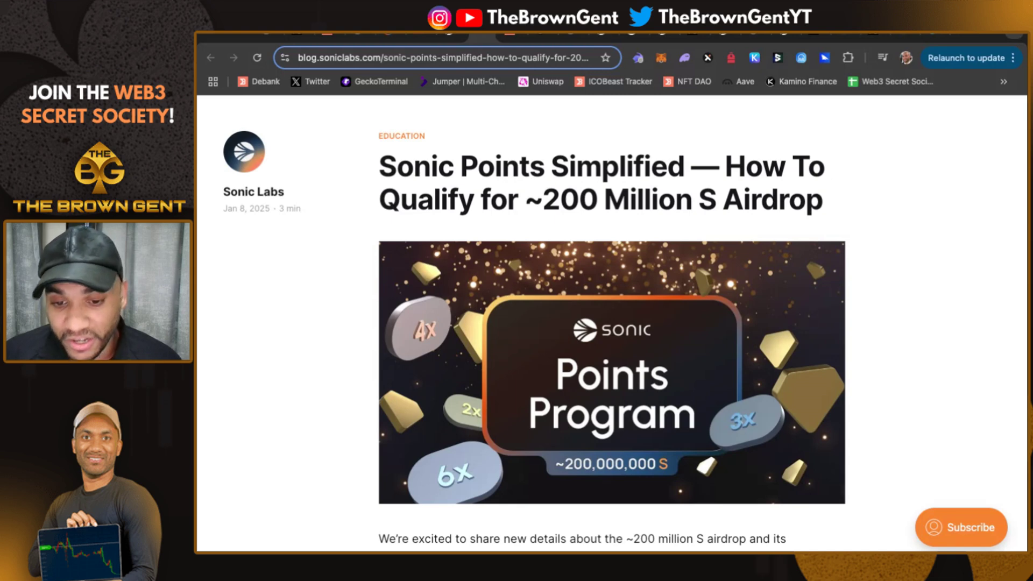
{"action": "scroll", "coordinate": [612, 323], "scroll_direction": "down", "scroll_amount": 3}
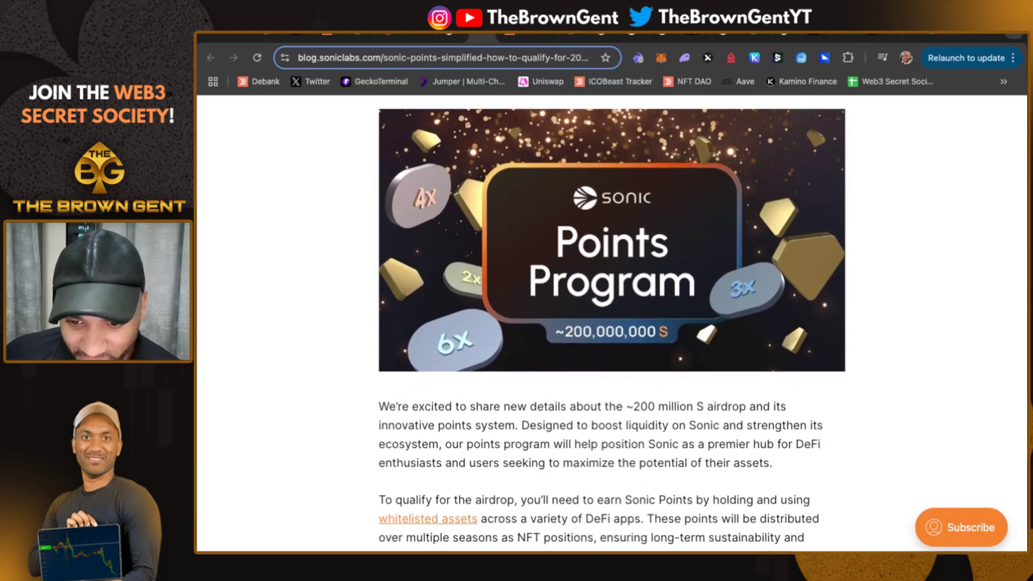
{"action": "scroll", "coordinate": [612, 323], "scroll_direction": "down", "scroll_amount": 2}
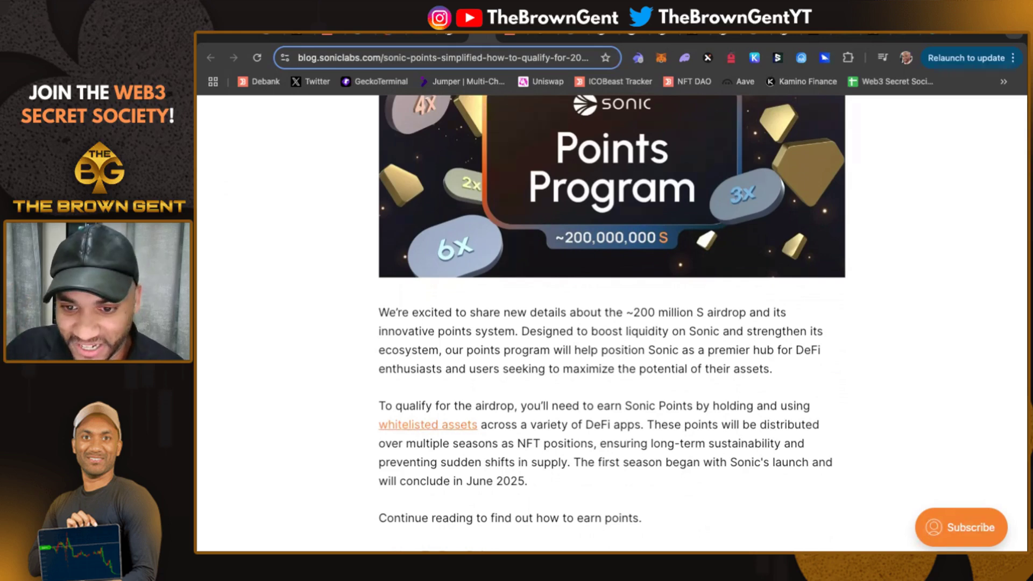
{"action": "scroll", "coordinate": [752, 253], "scroll_direction": "down", "scroll_amount": 1}
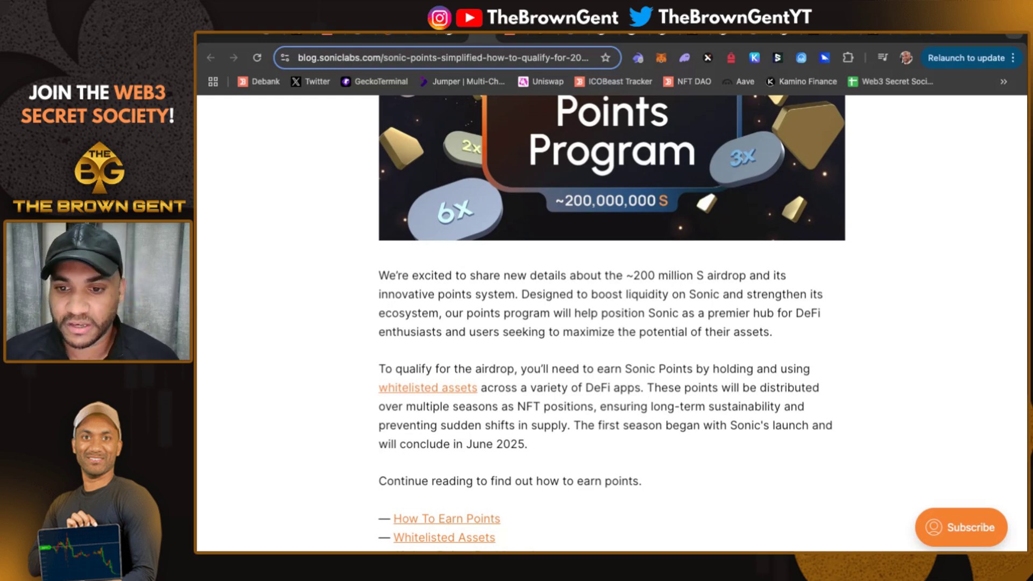
{"action": "scroll", "coordinate": [597, 295], "scroll_direction": "down", "scroll_amount": 3}
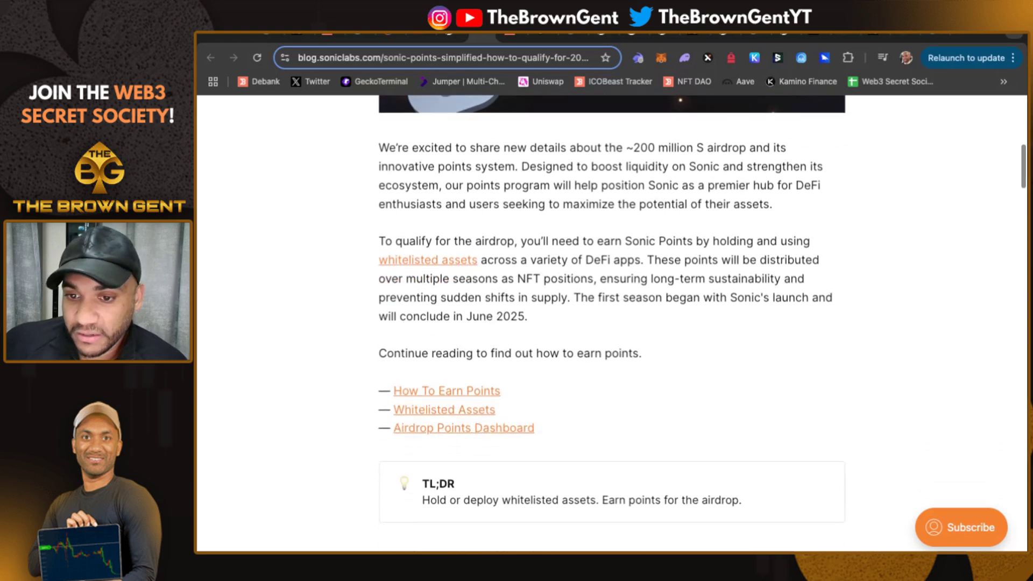
{"action": "left_click_drag", "start_coordinate": [570, 293], "coordinate": [525, 313]}
{"action": "left_click", "coordinate": [602, 318]}
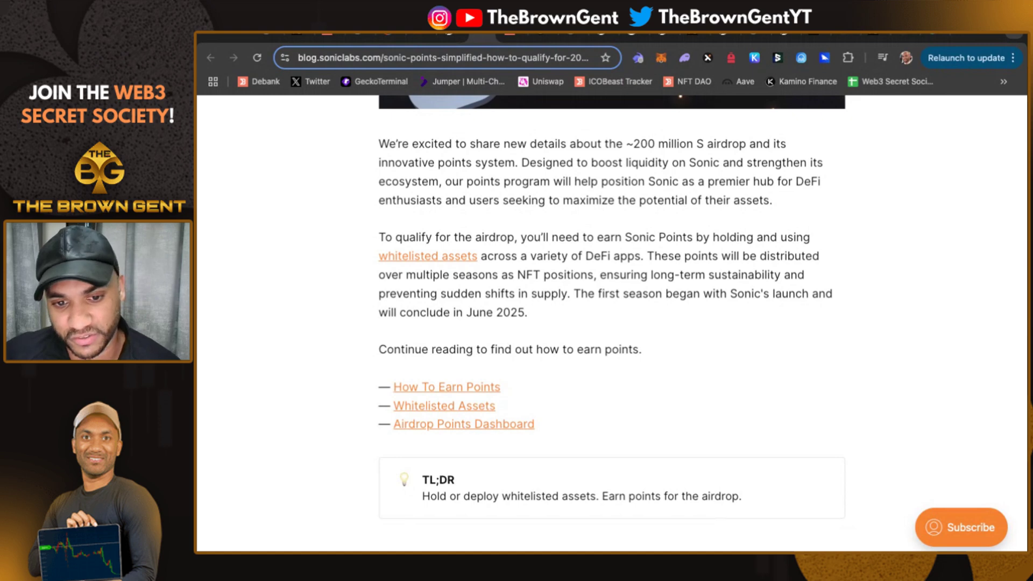
- Read the article's Passive Points and Activity Points sections on holding and deploying whitelisted assets
{"action": "scroll", "coordinate": [612, 323], "scroll_direction": "down", "scroll_amount": 8}
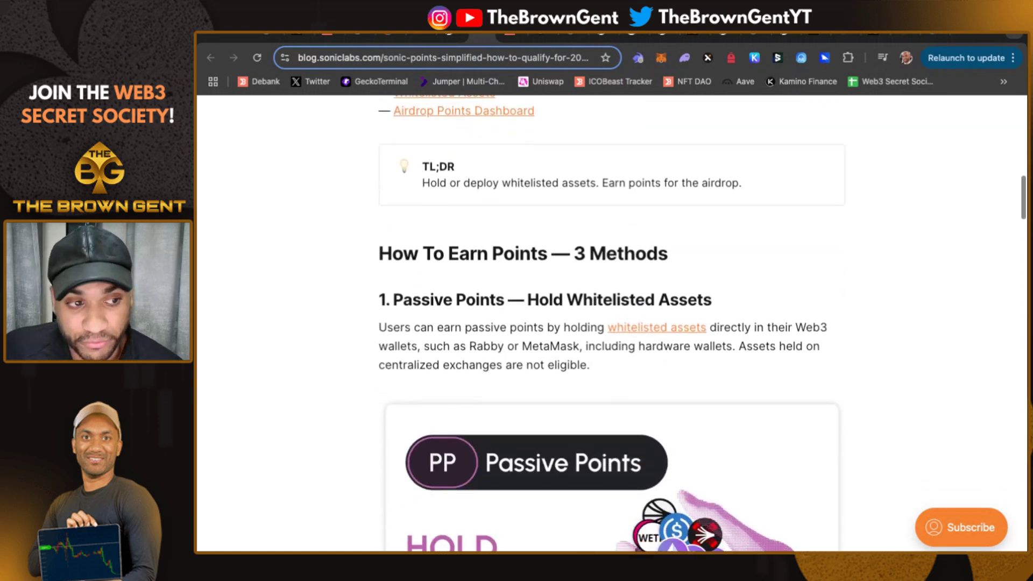
{"action": "scroll", "coordinate": [712, 272], "scroll_direction": "down", "scroll_amount": 1}
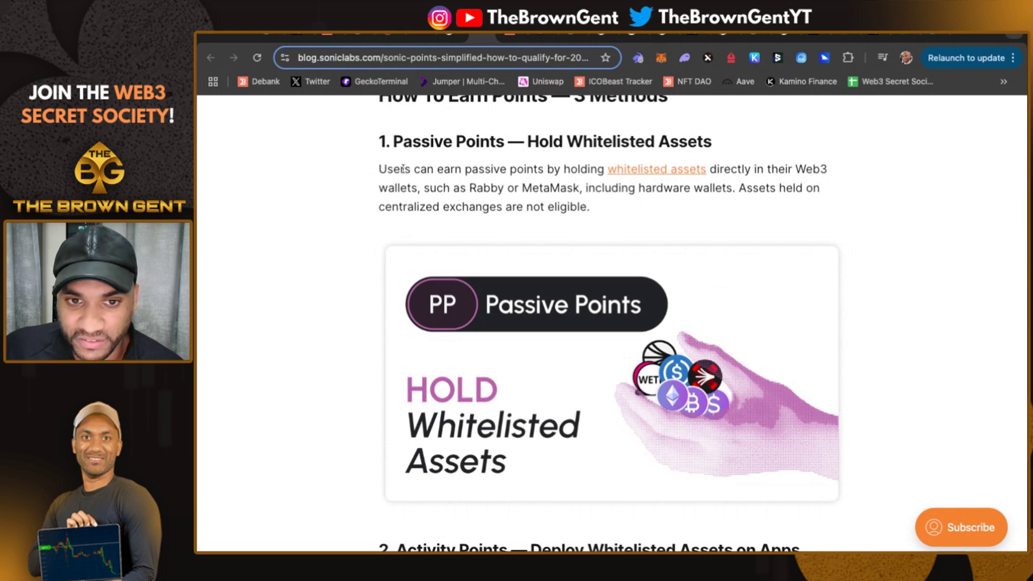
{"action": "left_click_drag", "start_coordinate": [398, 169], "coordinate": [490, 188]}
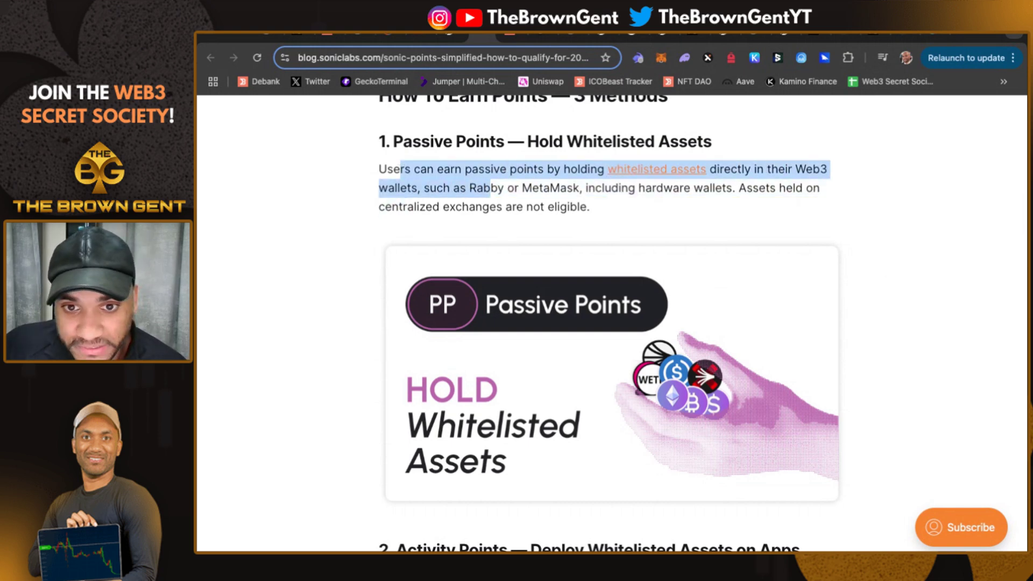
{"action": "left_click", "coordinate": [490, 188]}
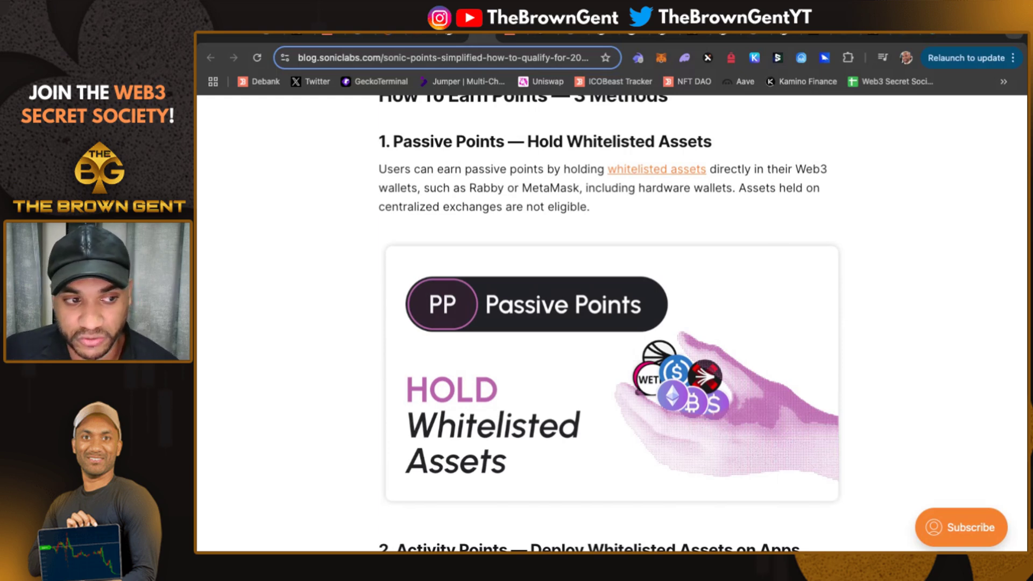
{"action": "scroll", "coordinate": [505, 239], "scroll_direction": "down", "scroll_amount": 5}
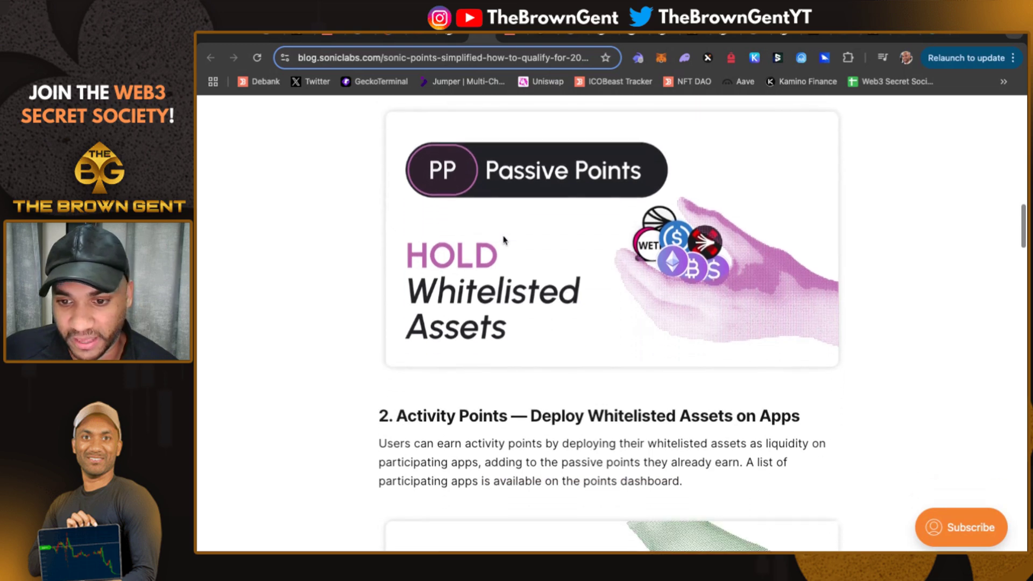
{"action": "left_click_drag", "start_coordinate": [405, 316], "coordinate": [660, 357]}
{"action": "left_click", "coordinate": [661, 358]}
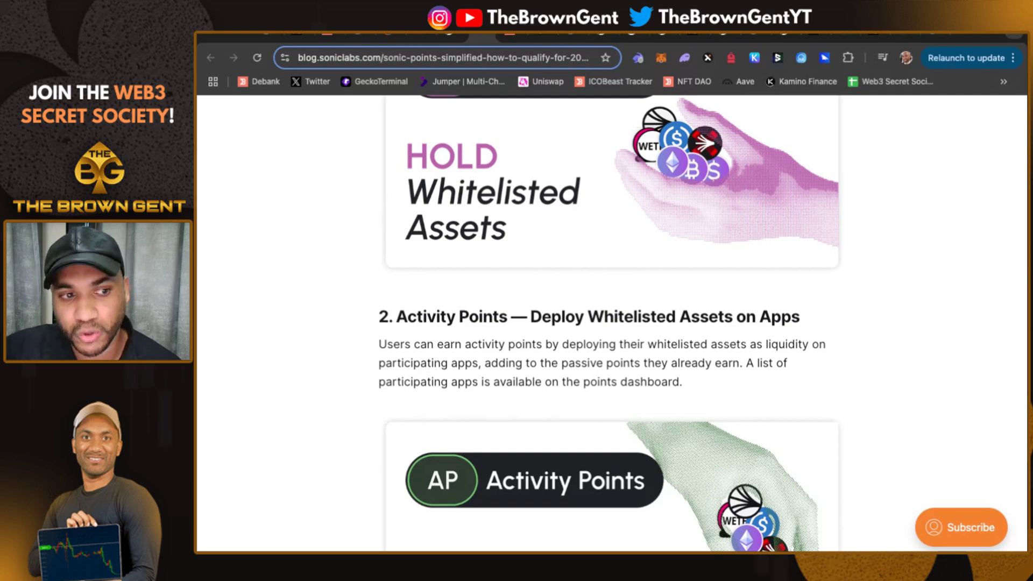
- Read the article's third earning method and highlight its heading, App Points (Gems) — Earn Further Allocation
{"action": "scroll", "coordinate": [612, 323], "scroll_direction": "down", "scroll_amount": 9}
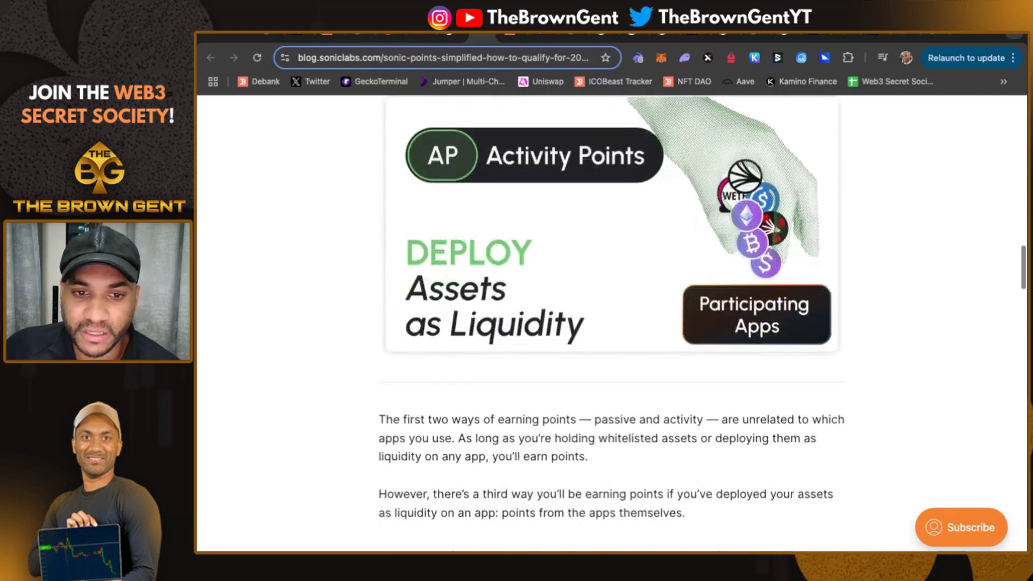
{"action": "scroll", "coordinate": [430, 371], "scroll_direction": "down", "scroll_amount": 3}
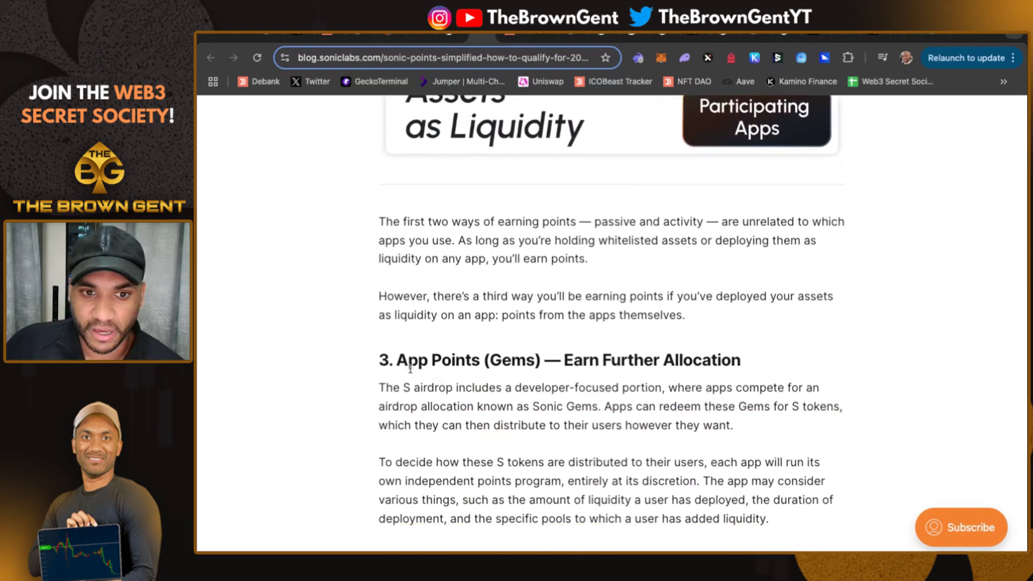
{"action": "left_click_drag", "start_coordinate": [401, 367], "coordinate": [633, 361]}
{"action": "left_click", "coordinate": [632, 361]}
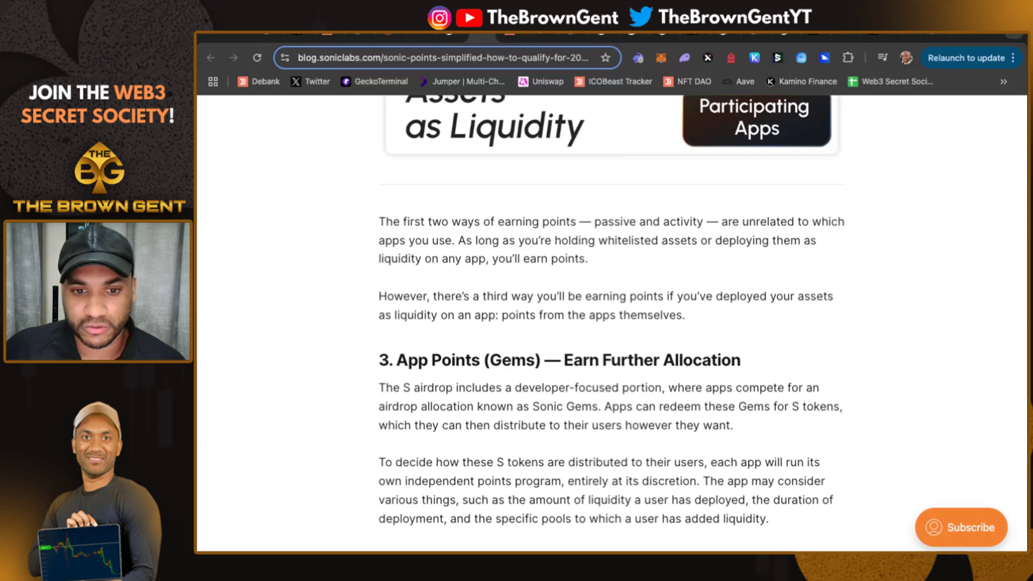
{"action": "triple_click", "coordinate": [378, 365]}
{"action": "left_click_drag", "start_coordinate": [378, 365], "coordinate": [749, 358]}
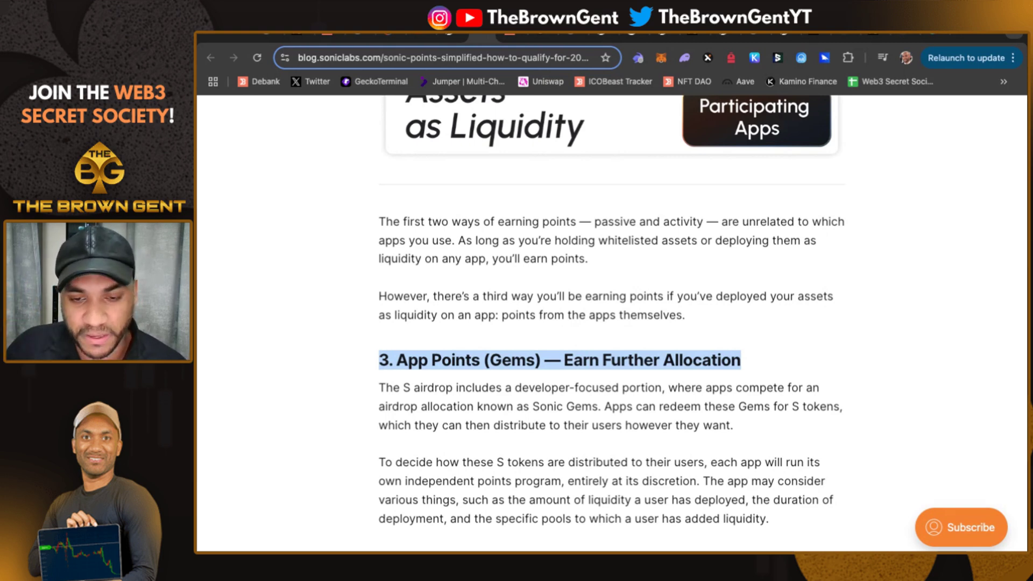
- Examine the article's Whitelisted Assets multiplier table and the note below it on how long the boosts apply
{"action": "scroll", "coordinate": [611, 323], "scroll_direction": "up", "scroll_amount": 6}
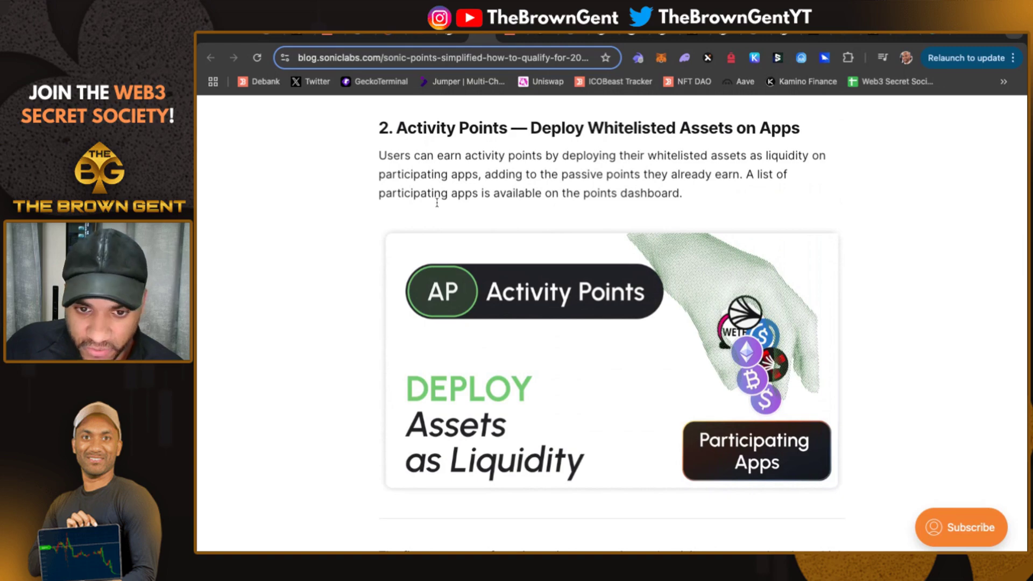
{"action": "scroll", "coordinate": [437, 202], "scroll_direction": "down", "scroll_amount": 10}
{"action": "scroll", "coordinate": [437, 202], "scroll_direction": "down", "scroll_amount": 10}
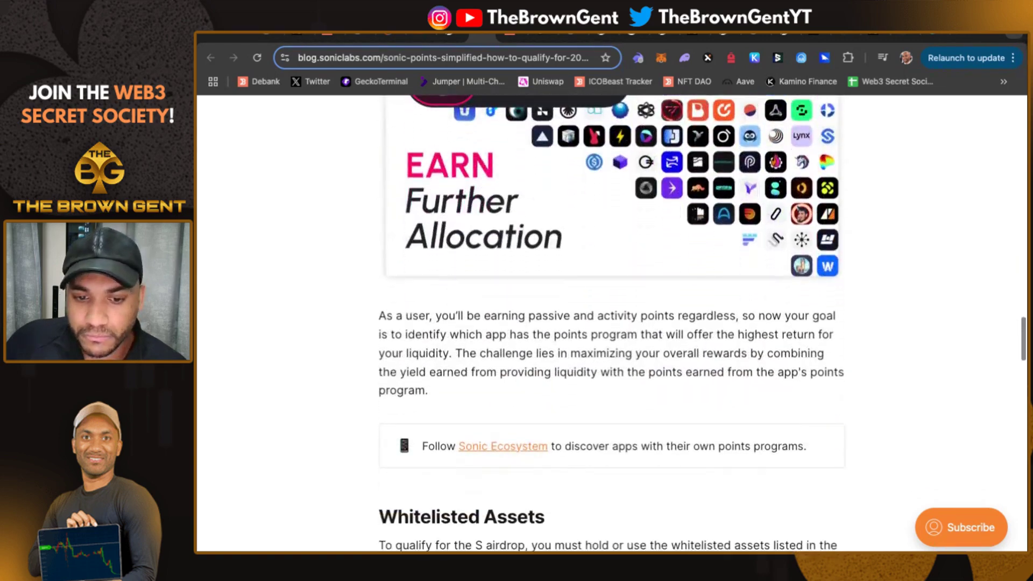
{"action": "scroll", "coordinate": [408, 180], "scroll_direction": "down", "scroll_amount": 1}
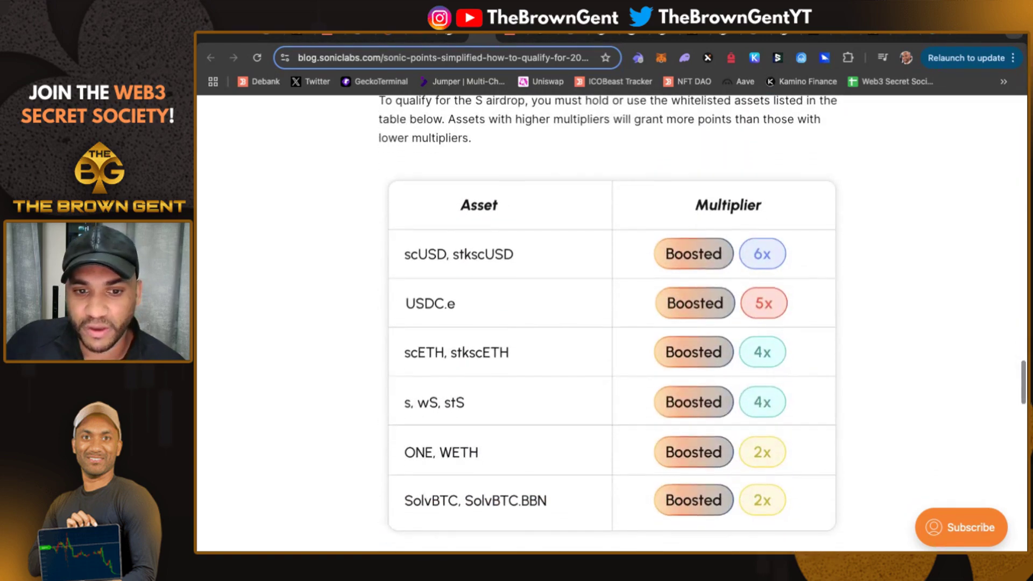
{"action": "scroll", "coordinate": [881, 431], "scroll_direction": "up", "scroll_amount": 1}
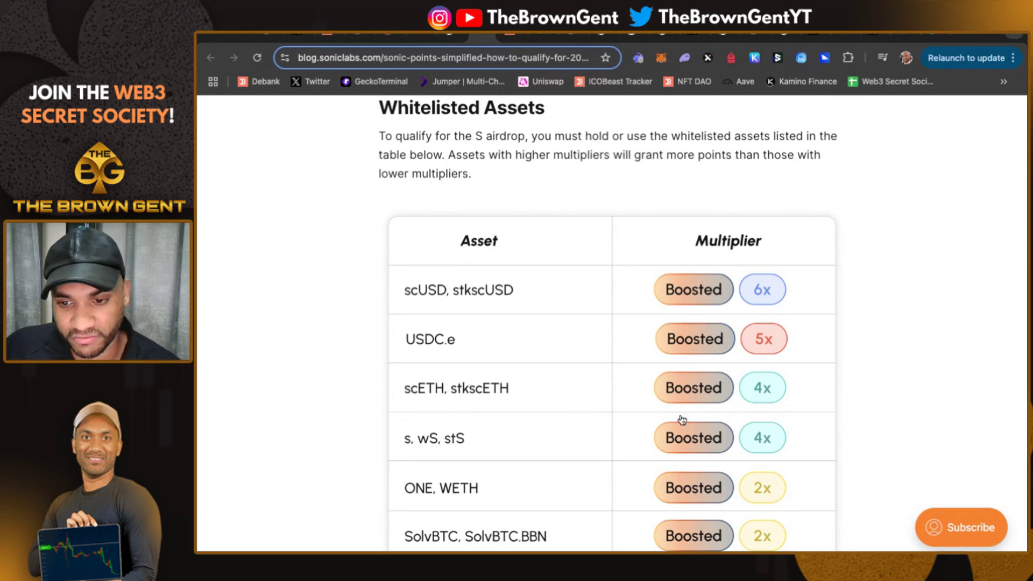
{"action": "scroll", "coordinate": [789, 421], "scroll_direction": "down", "scroll_amount": 5}
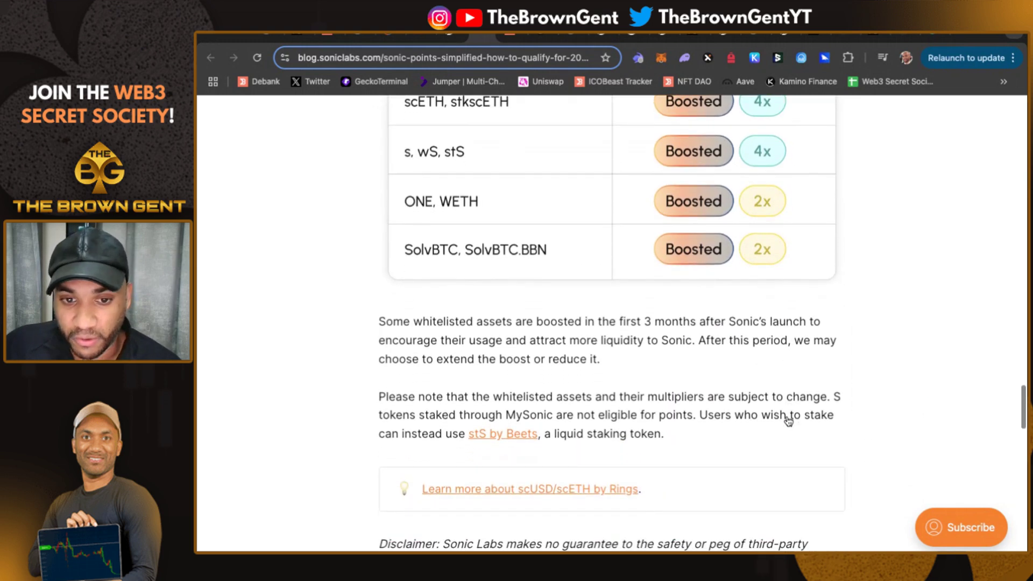
{"action": "left_click_drag", "start_coordinate": [448, 322], "coordinate": [533, 356]}
{"action": "left_click", "coordinate": [533, 355]}
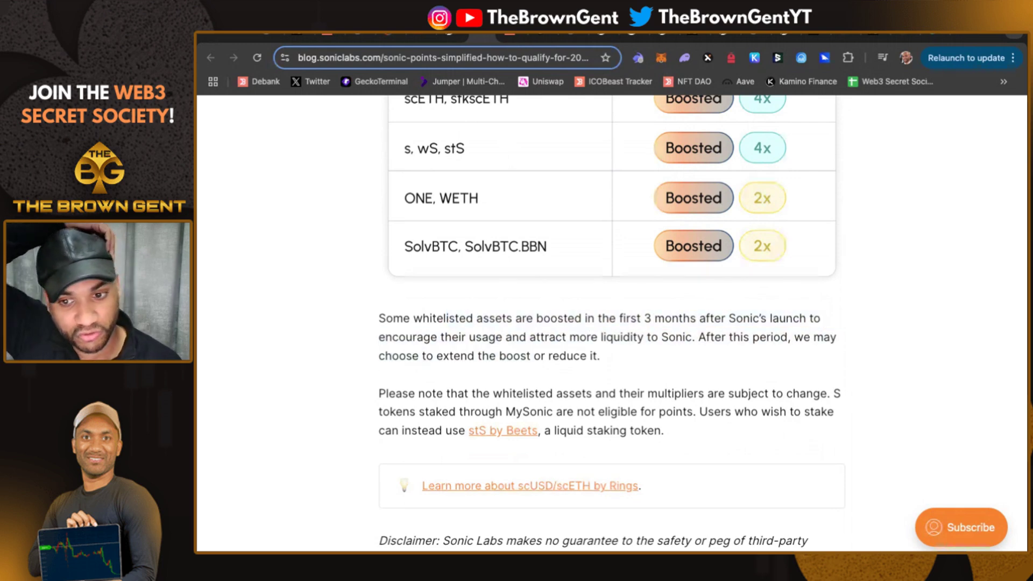
- Read the article's note on whether S tokens staked through MySonic qualify for points
{"action": "scroll", "coordinate": [692, 186], "scroll_direction": "down", "scroll_amount": 4}
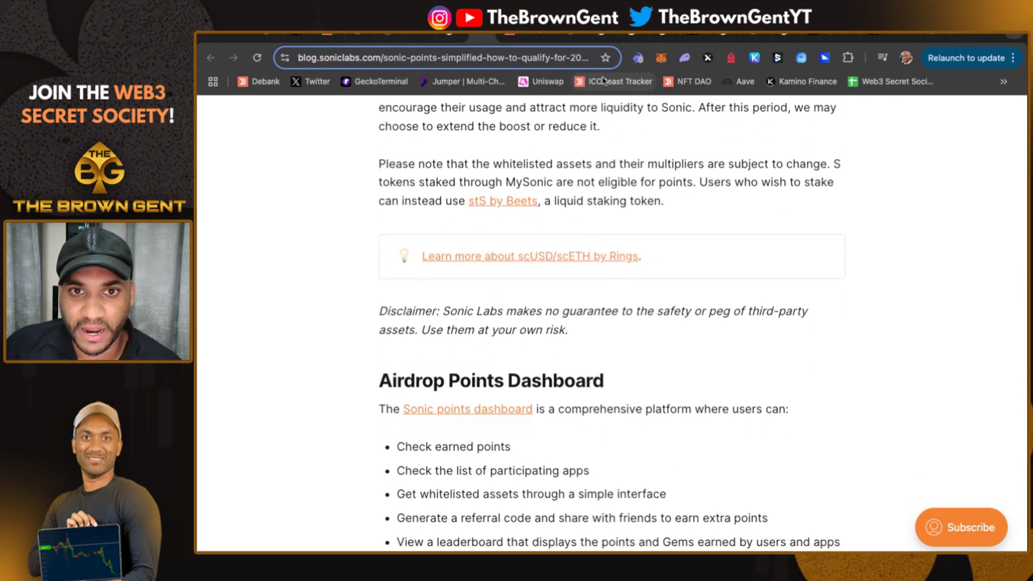
{"action": "left_click_drag", "start_coordinate": [396, 183], "coordinate": [687, 183]}
{"action": "left_click", "coordinate": [687, 183]}
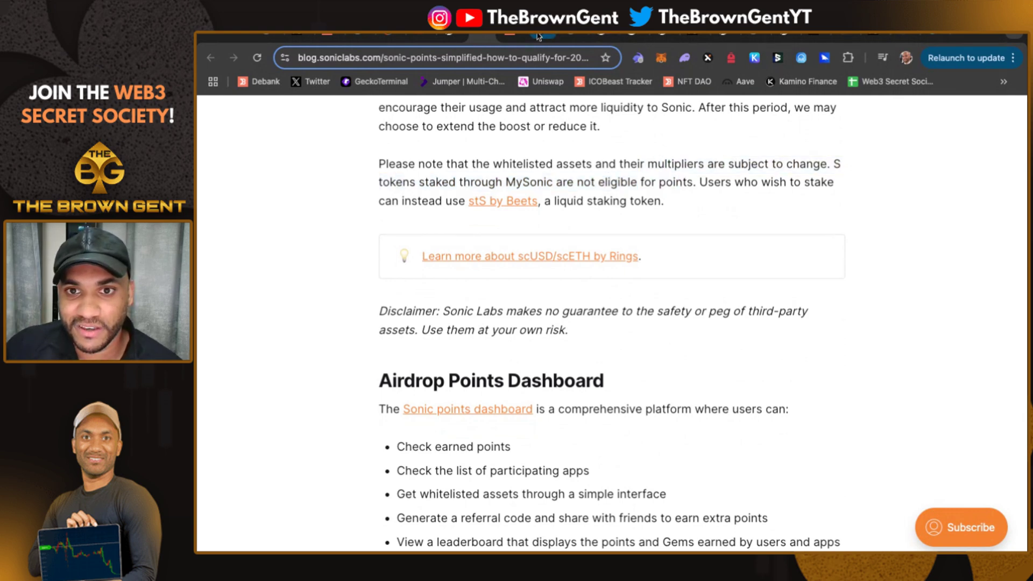
- View the screenshot of the staking note and expand the Beefy delegation's unbonding details on the MySonic Stake page
{"action": "left_click", "coordinate": [568, 35]}
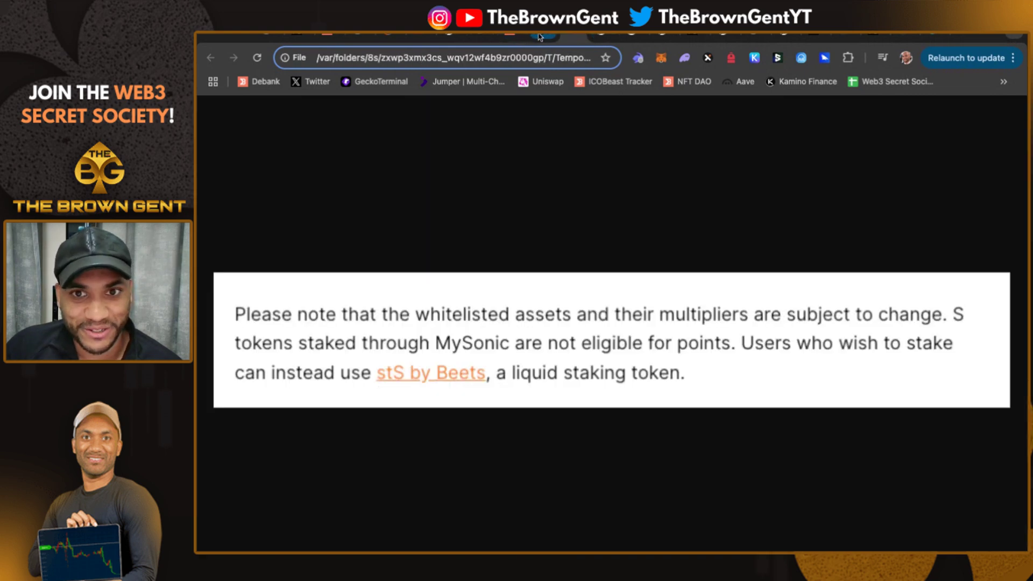
{"action": "left_click", "coordinate": [596, 34]}
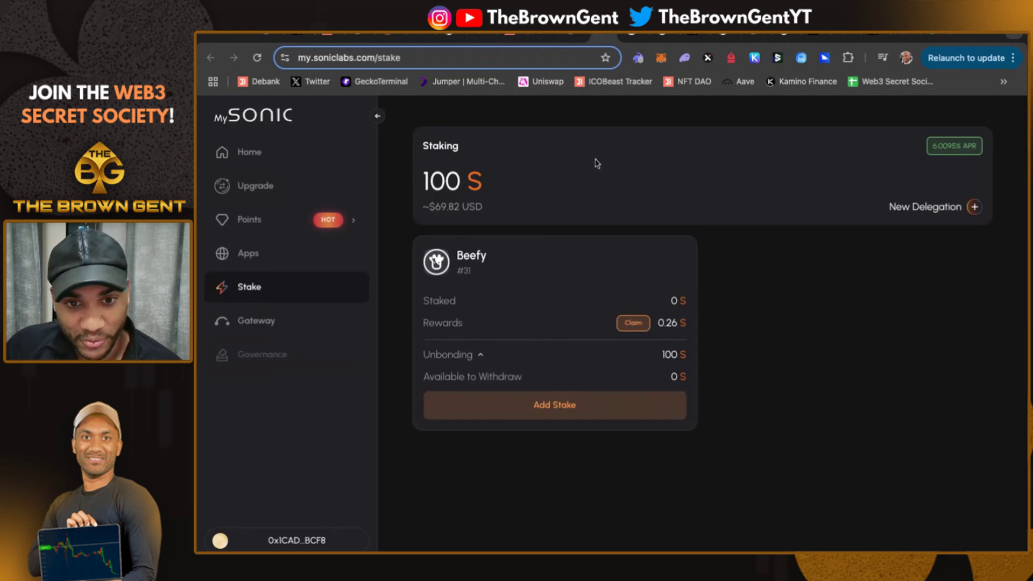
{"action": "left_click", "coordinate": [480, 357]}
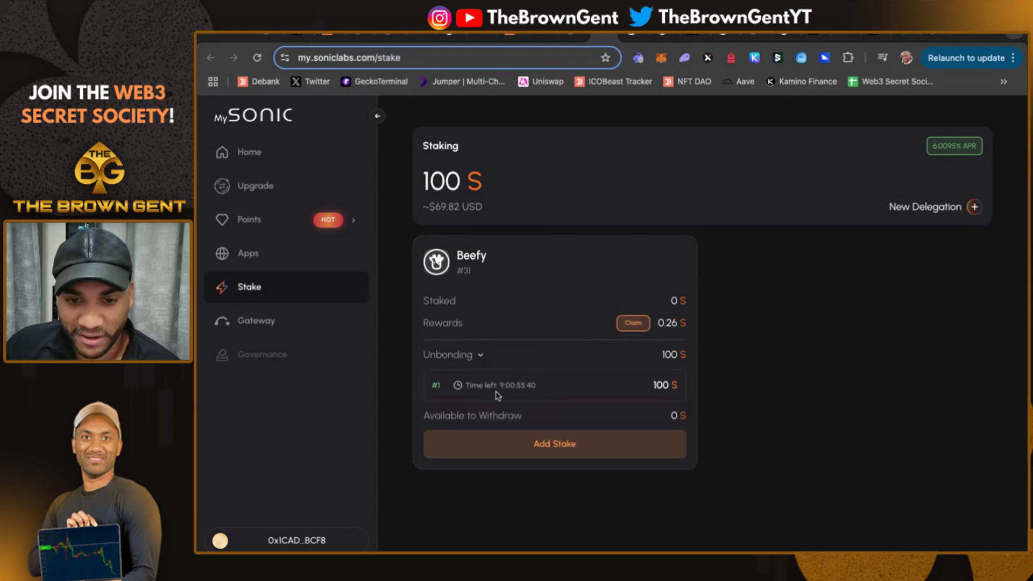
- Return to the Sonic Points blog article and view its Airdrop Points Dashboard section
{"action": "left_click", "coordinate": [544, 37]}
{"action": "scroll", "coordinate": [550, 279], "scroll_direction": "down", "scroll_amount": 15}
{"action": "scroll", "coordinate": [551, 289], "scroll_direction": "down", "scroll_amount": 20}
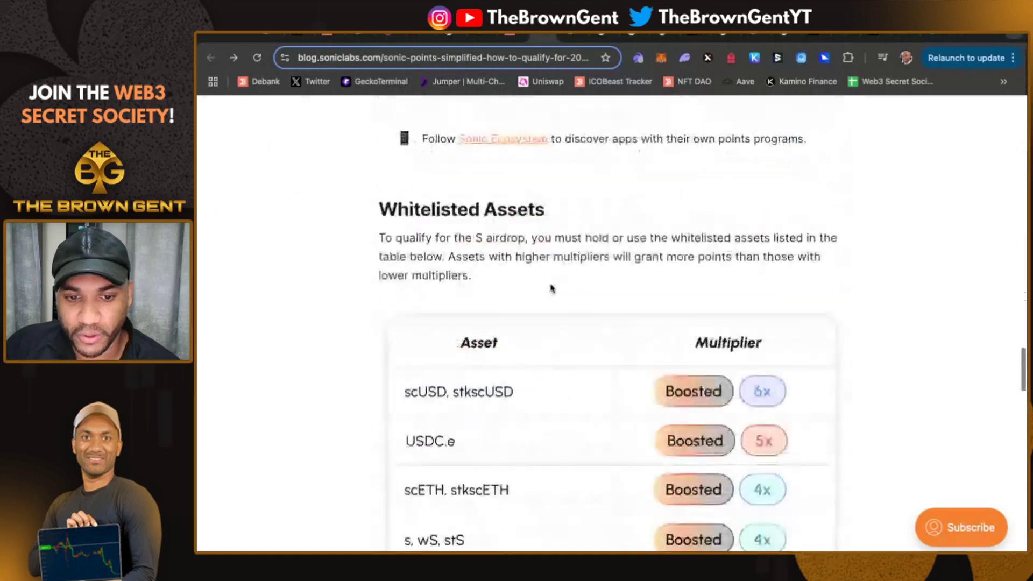
{"action": "scroll", "coordinate": [468, 258], "scroll_direction": "down", "scroll_amount": 2}
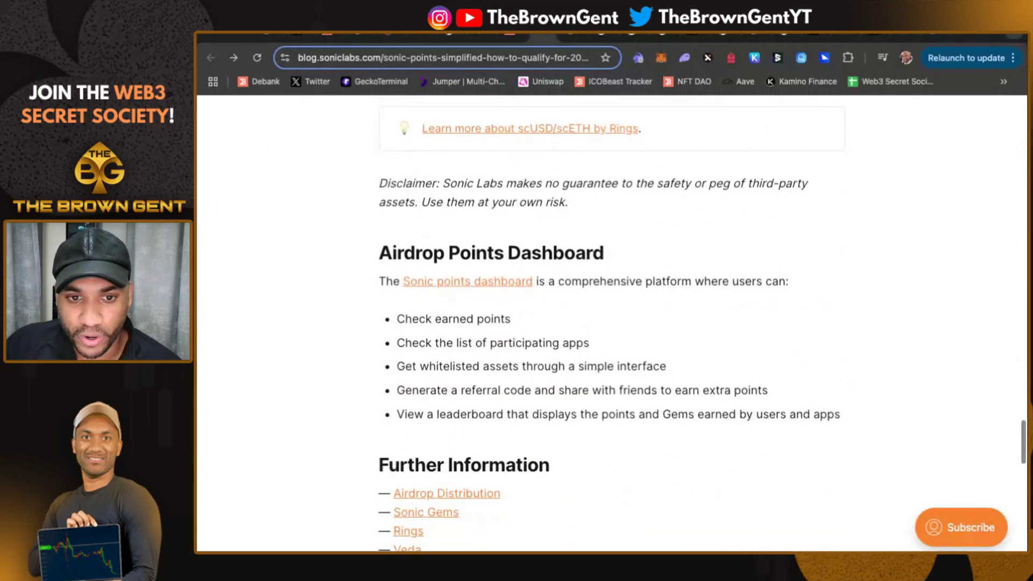
- Read the article's dashboard features on checking earned points and the list of participating apps
{"action": "left_click_drag", "start_coordinate": [415, 333], "coordinate": [590, 344]}
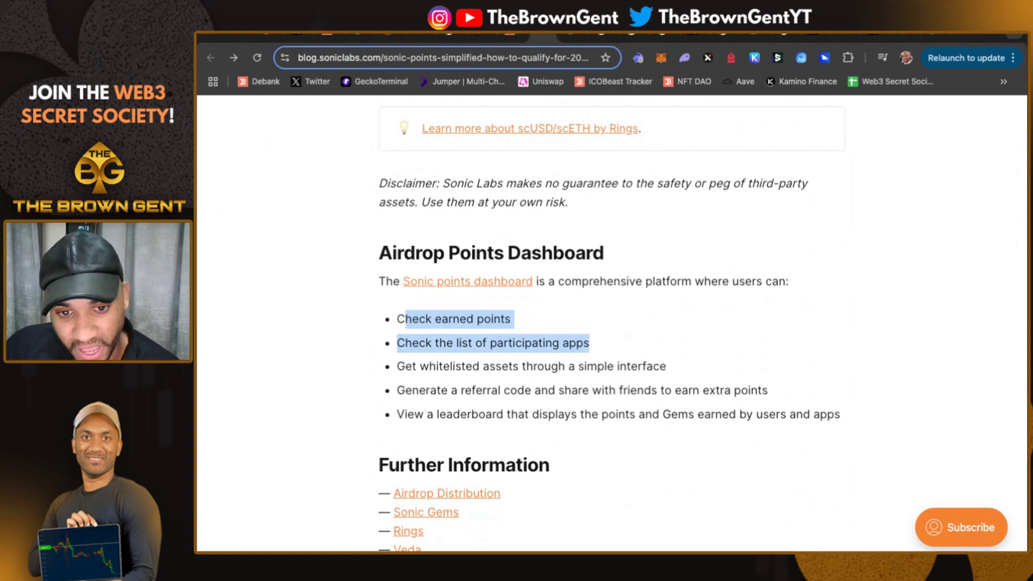
{"action": "left_click", "coordinate": [590, 344]}
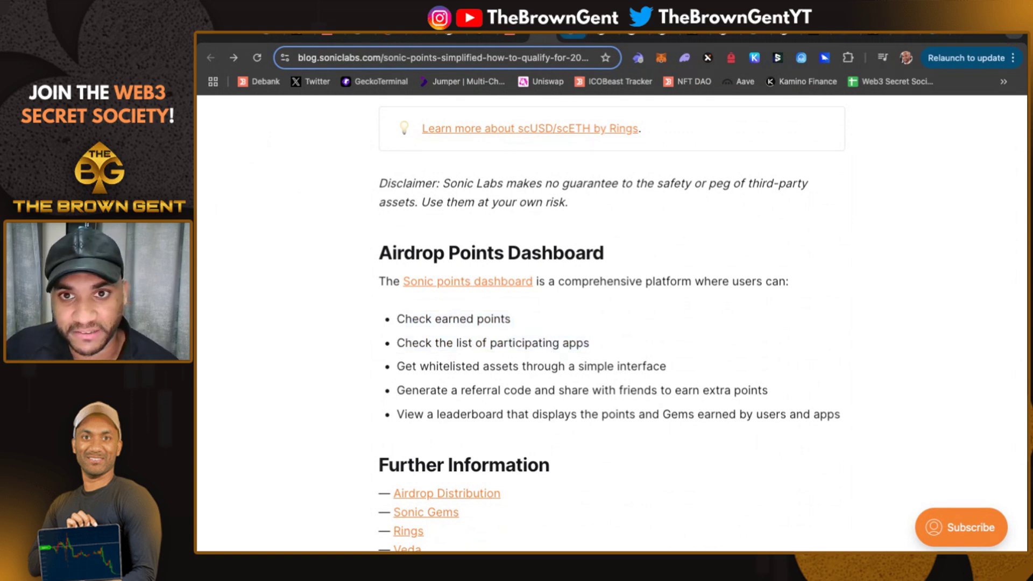
- On the Beets staking page, preview the stS received for staking 1000 S, check the Unstake form and return to the Stake form
{"action": "left_click", "coordinate": [598, 36]}
{"action": "left_click", "coordinate": [623, 38]}
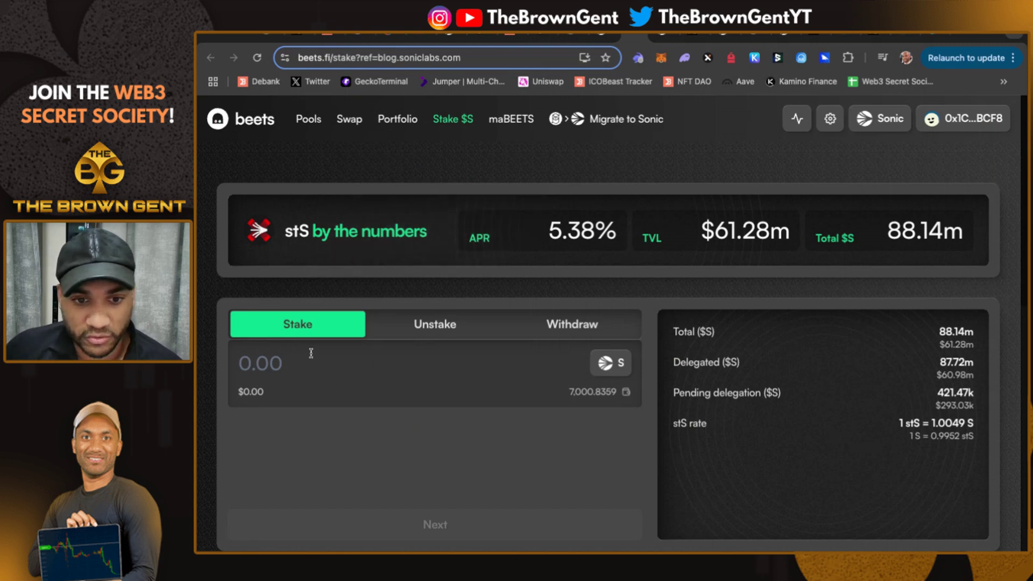
{"action": "left_click", "coordinate": [292, 366]}
{"action": "type", "text": "1000"}
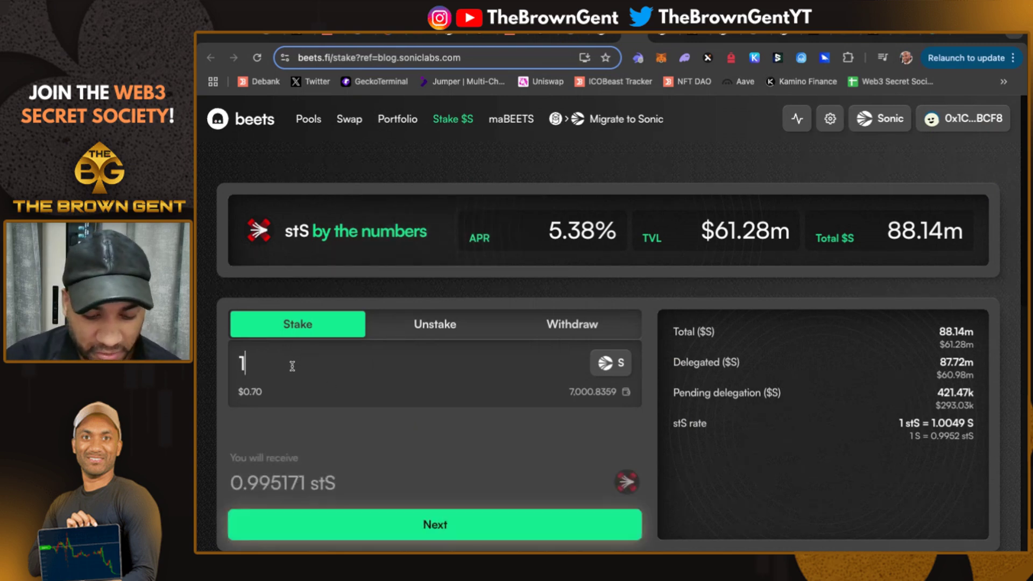
{"action": "left_click_drag", "start_coordinate": [352, 481], "coordinate": [227, 481]}
{"action": "left_click", "coordinate": [228, 481]}
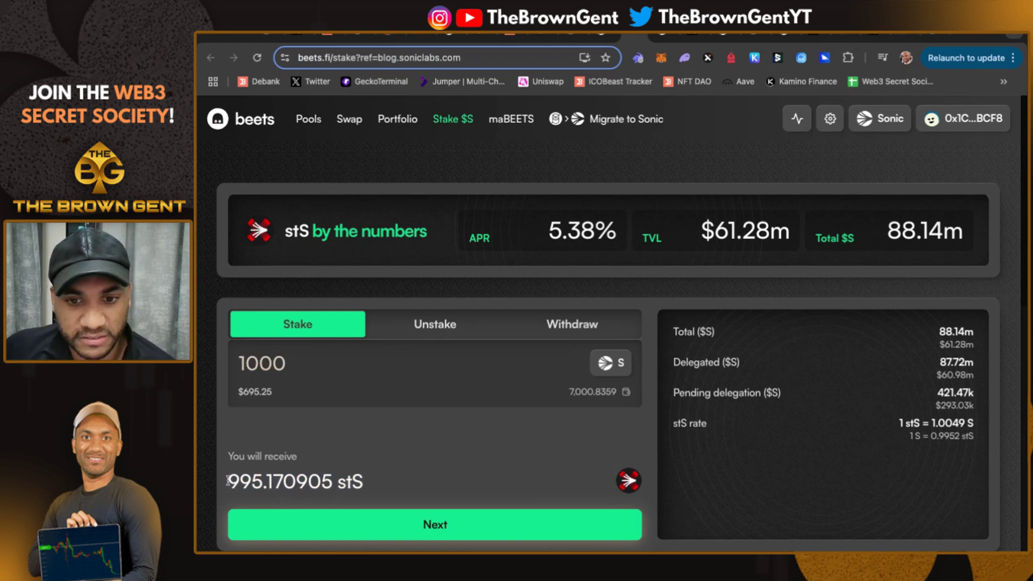
{"action": "left_click", "coordinate": [425, 324]}
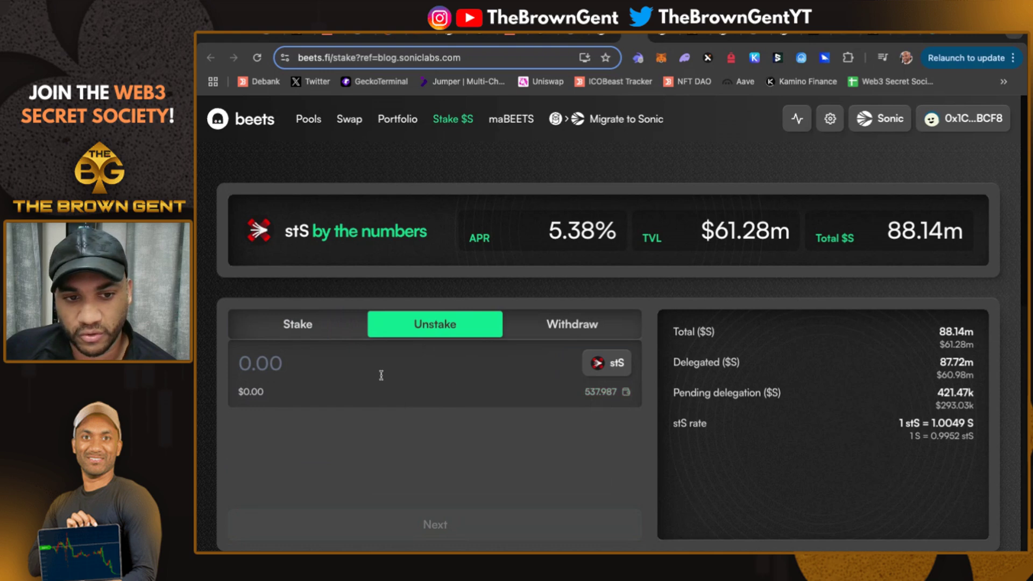
{"action": "left_click", "coordinate": [296, 340]}
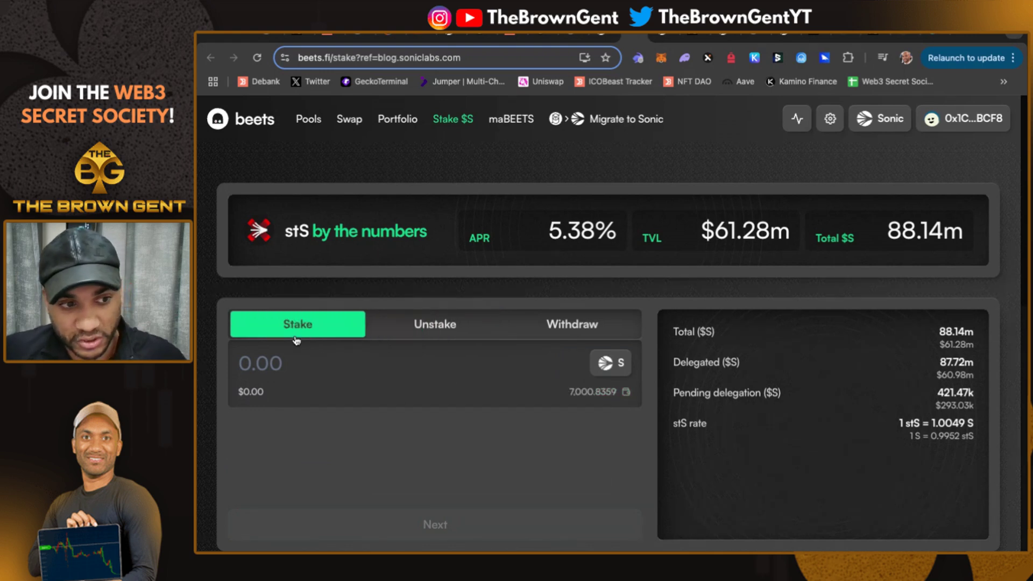
- Return to the Sonic Points article and review the boosted asset multiplier table
{"action": "left_click", "coordinate": [592, 38]}
{"action": "left_click", "coordinate": [544, 37]}
{"action": "scroll", "coordinate": [535, 231], "scroll_direction": "up", "scroll_amount": 5}
{"action": "scroll", "coordinate": [536, 232], "scroll_direction": "down", "scroll_amount": 2}
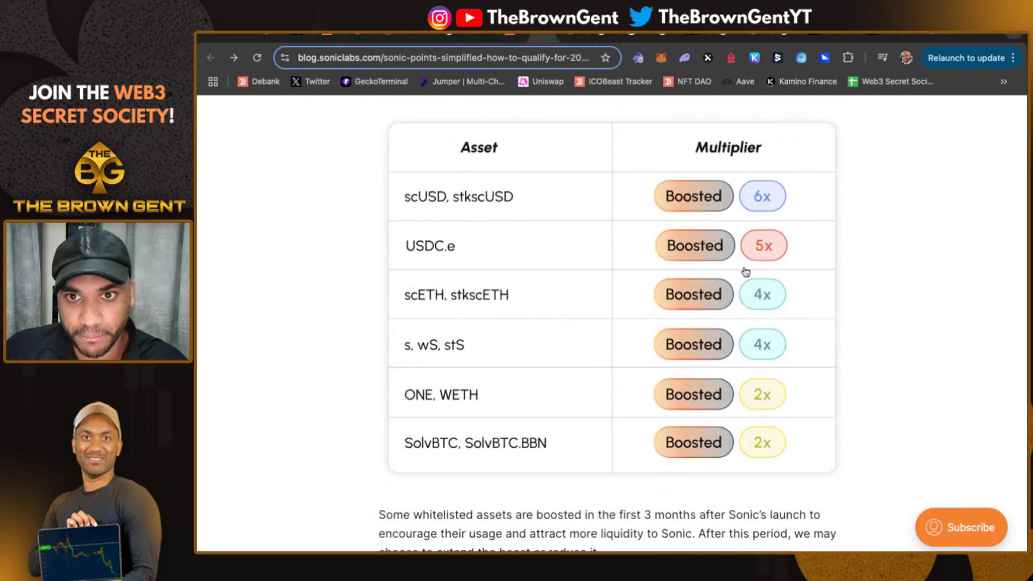
- Revisit the Beets staking page and view the MySonic Ecosystem apps list filtered to points-earning apps
{"action": "left_click", "coordinate": [620, 36]}
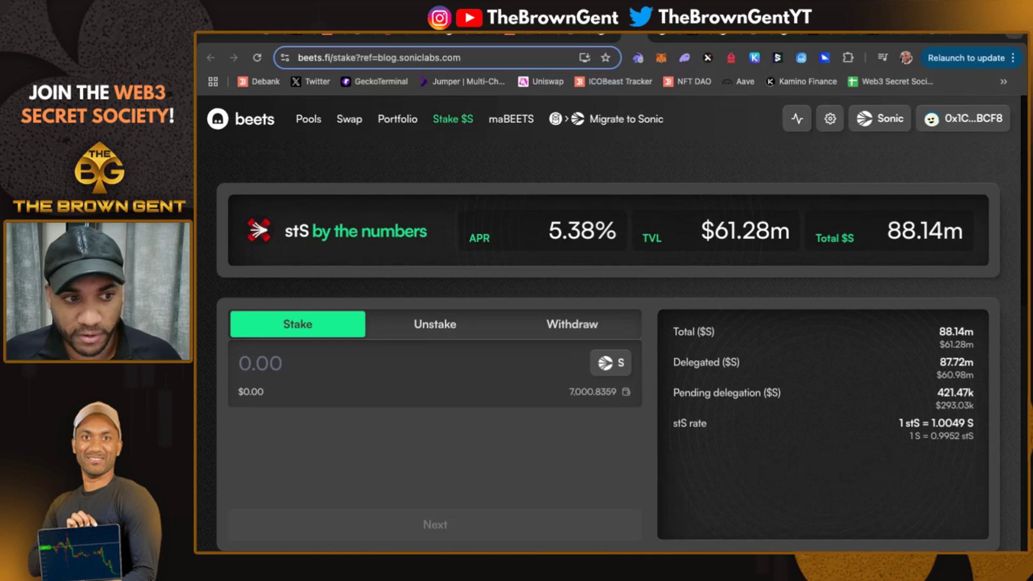
{"action": "left_click", "coordinate": [660, 35]}
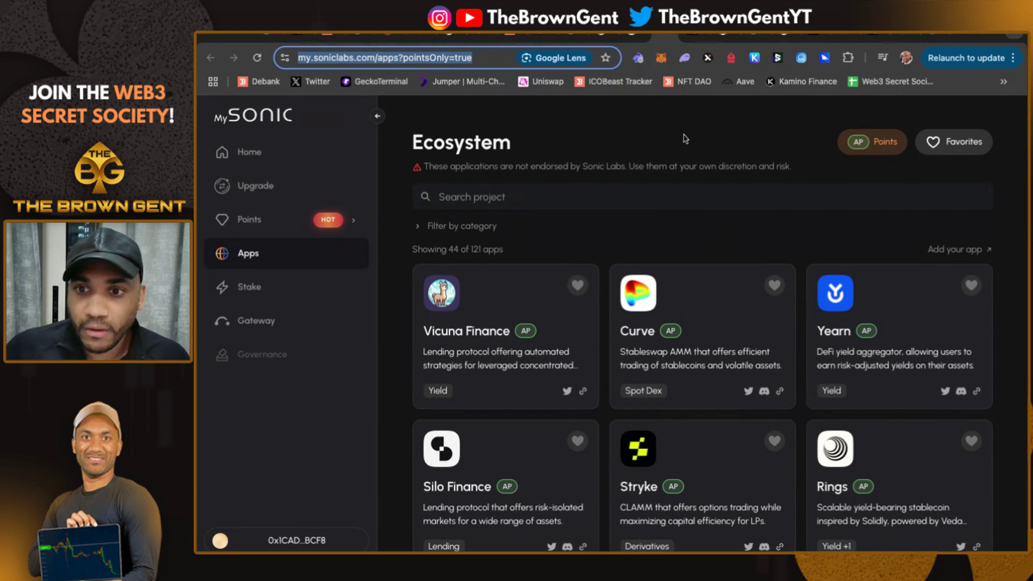
{"action": "mouse_move", "coordinate": [805, 171]}
{"action": "left_mouse_down"}
{"action": "mouse_move", "coordinate": [423, 168]}
{"action": "mouse_move", "coordinate": [792, 167]}
{"action": "left_mouse_up"}
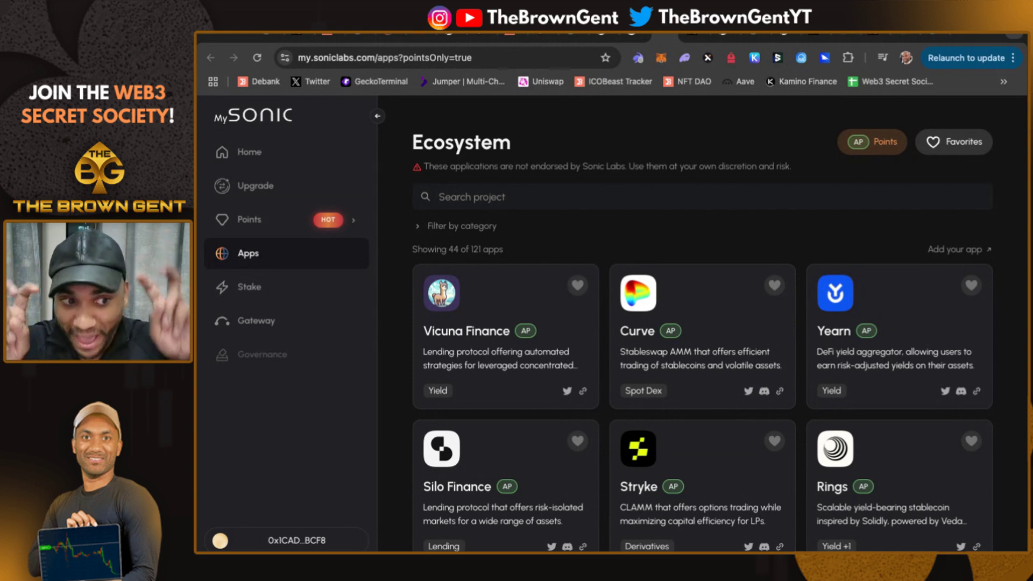
- Switch to polterfinance's X profile and read its posts about the attacker message and the exploit bounty
{"action": "left_click", "coordinate": [686, 38]}
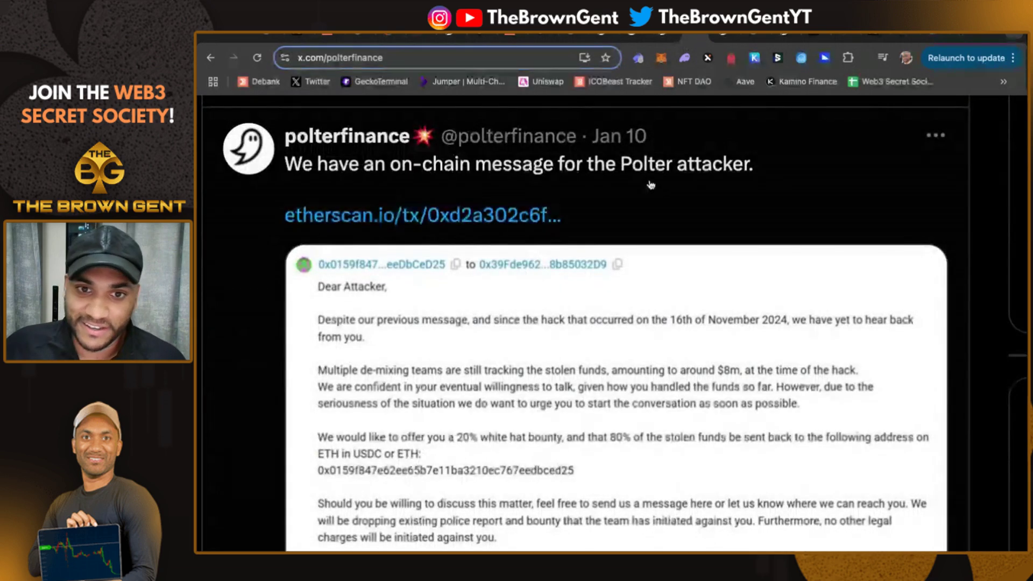
{"action": "scroll", "coordinate": [651, 185], "scroll_direction": "down", "scroll_amount": 1}
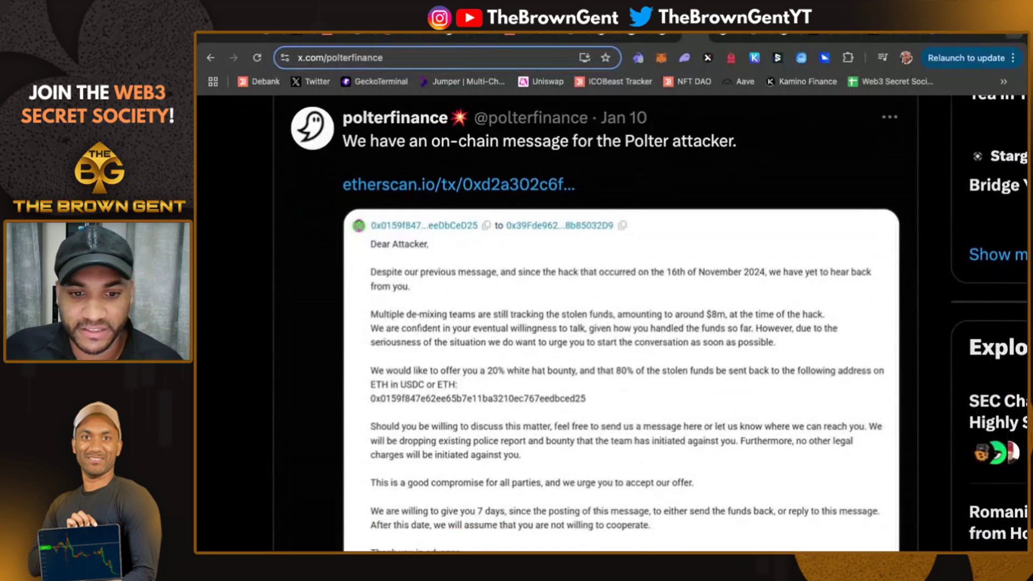
{"action": "scroll", "coordinate": [484, 247], "scroll_direction": "up", "scroll_amount": 2}
{"action": "scroll", "coordinate": [457, 264], "scroll_direction": "up", "scroll_amount": 4}
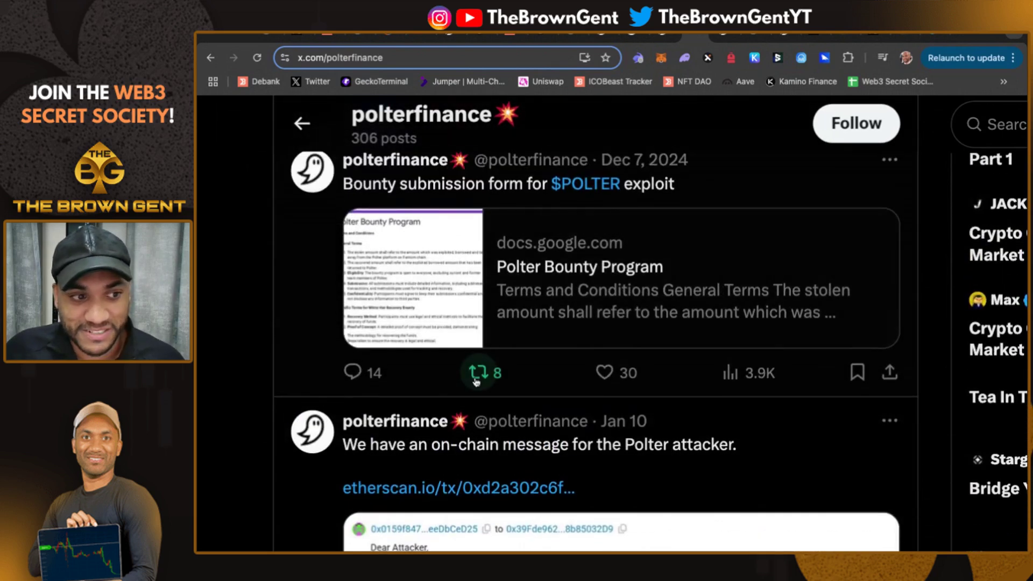
{"action": "scroll", "coordinate": [472, 454], "scroll_direction": "down", "scroll_amount": 1}
{"action": "scroll", "coordinate": [472, 454], "scroll_direction": "right", "scroll_amount": 2}
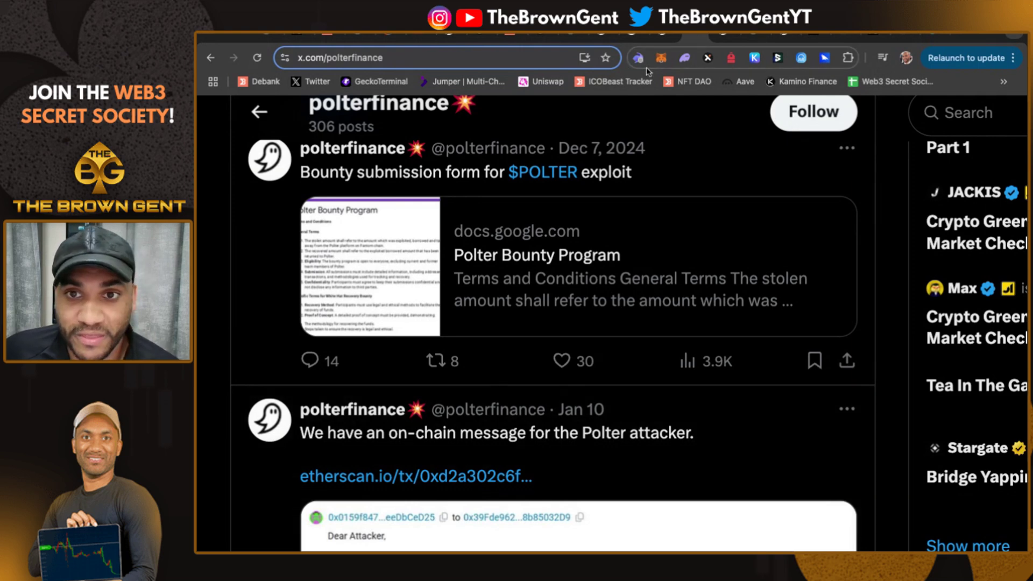
- Go back to the MySonic Ecosystem page and read the disclaimer that the listed applications are not endorsed
{"action": "left_click", "coordinate": [662, 37]}
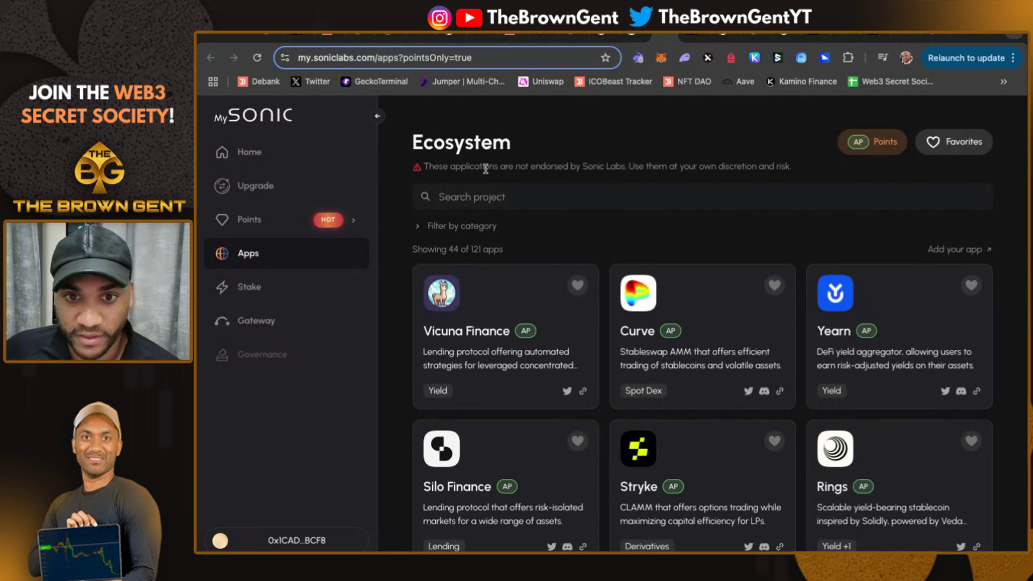
{"action": "left_click_drag", "start_coordinate": [461, 166], "coordinate": [669, 166]}
{"action": "left_click", "coordinate": [461, 166]}
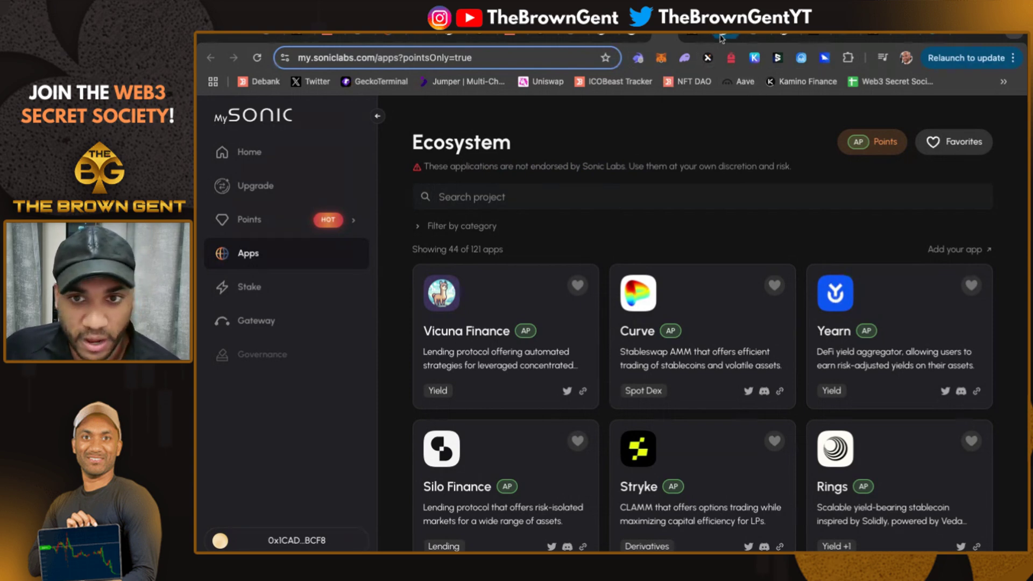
{"action": "left_click", "coordinate": [385, 58]}
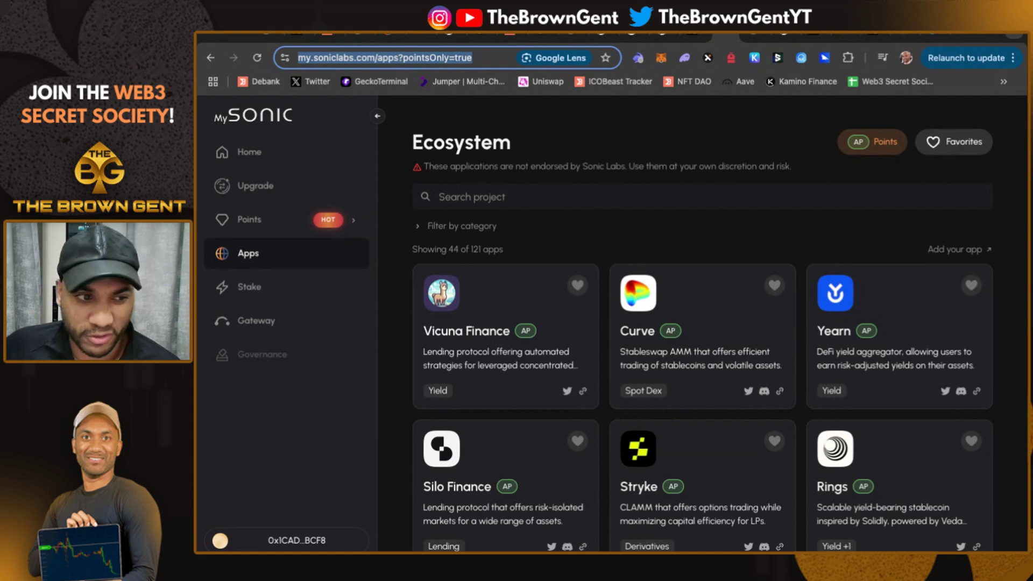
- Open the Sonic Ecosystem Map image and examine its project categories, from DEX and DeFi Tooling to Lending, NFT and Games
{"action": "left_click", "coordinate": [749, 36]}
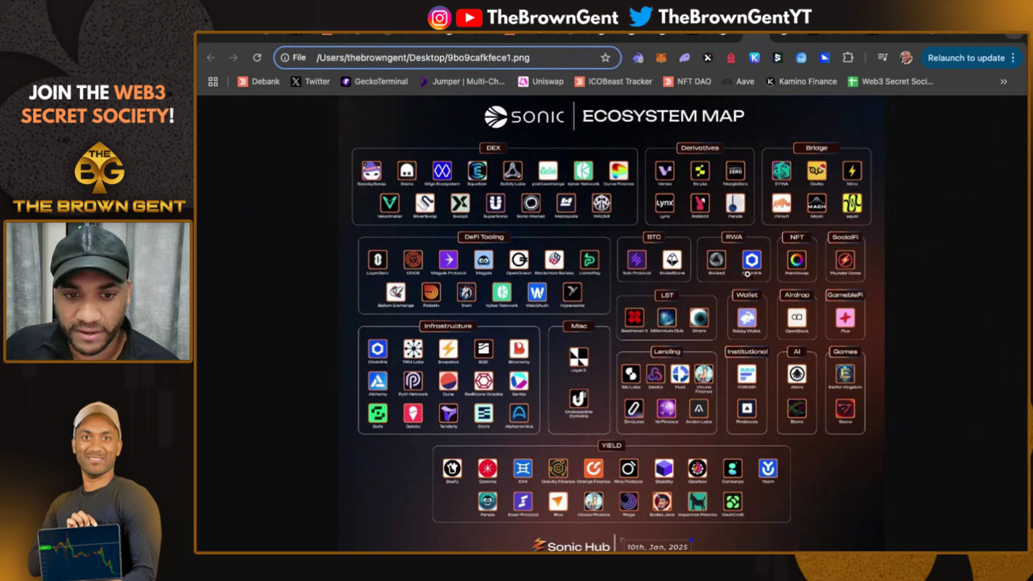
{"action": "scroll", "coordinate": [698, 332], "scroll_direction": "up", "scroll_amount": 3}
{"action": "scroll", "coordinate": [698, 332], "scroll_direction": "up", "scroll_amount": 2}
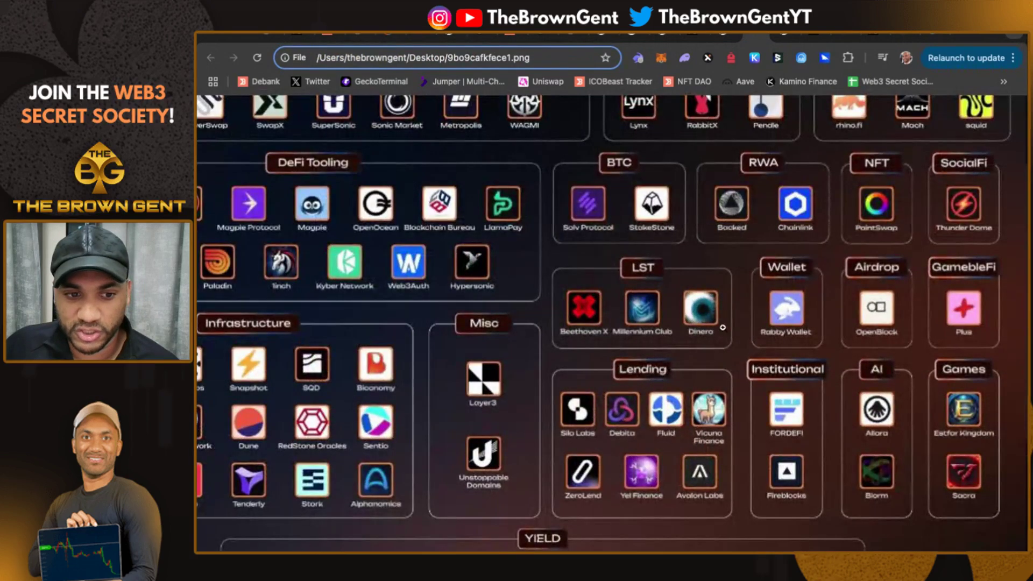
{"action": "scroll", "coordinate": [759, 316], "scroll_direction": "down", "scroll_amount": 5}
{"action": "scroll", "coordinate": [760, 317], "scroll_direction": "down", "scroll_amount": 3}
{"action": "scroll", "coordinate": [499, 319], "scroll_direction": "up", "scroll_amount": 3}
{"action": "scroll", "coordinate": [498, 319], "scroll_direction": "up", "scroll_amount": 4}
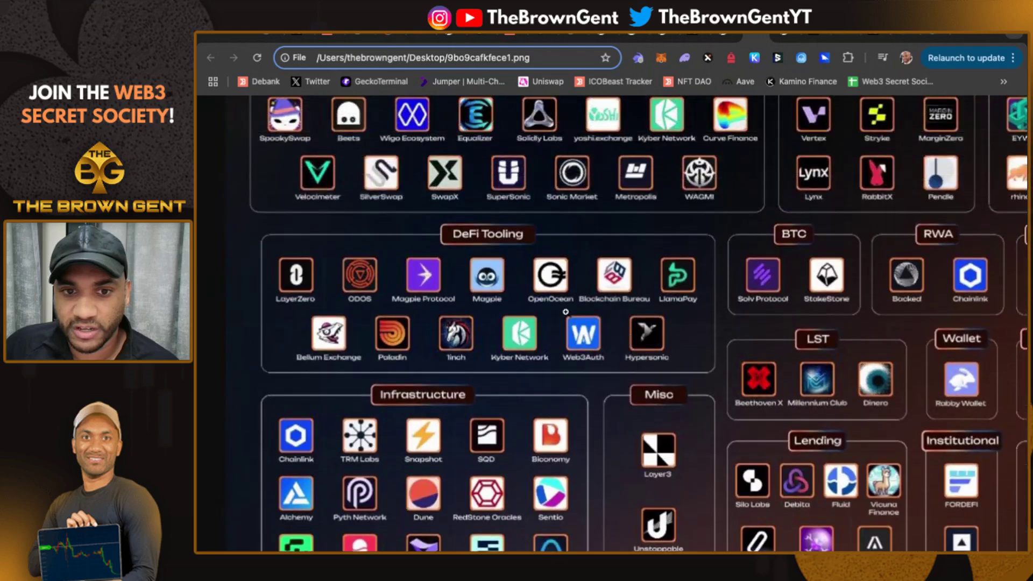
{"action": "scroll", "coordinate": [486, 266], "scroll_direction": "up", "scroll_amount": 2}
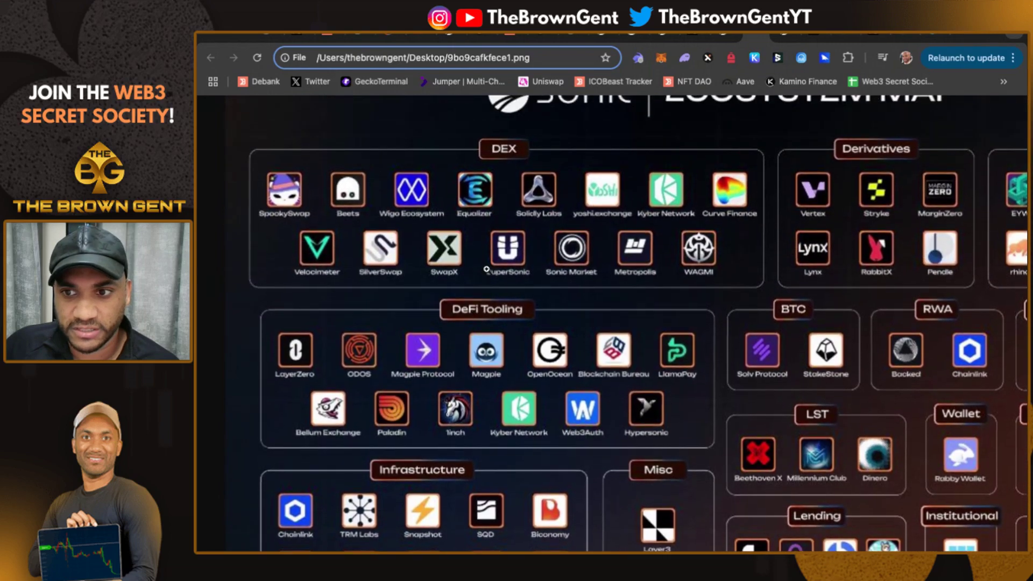
{"action": "scroll", "coordinate": [486, 267], "scroll_direction": "right", "scroll_amount": 6}
{"action": "scroll", "coordinate": [486, 269], "scroll_direction": "down", "scroll_amount": 5}
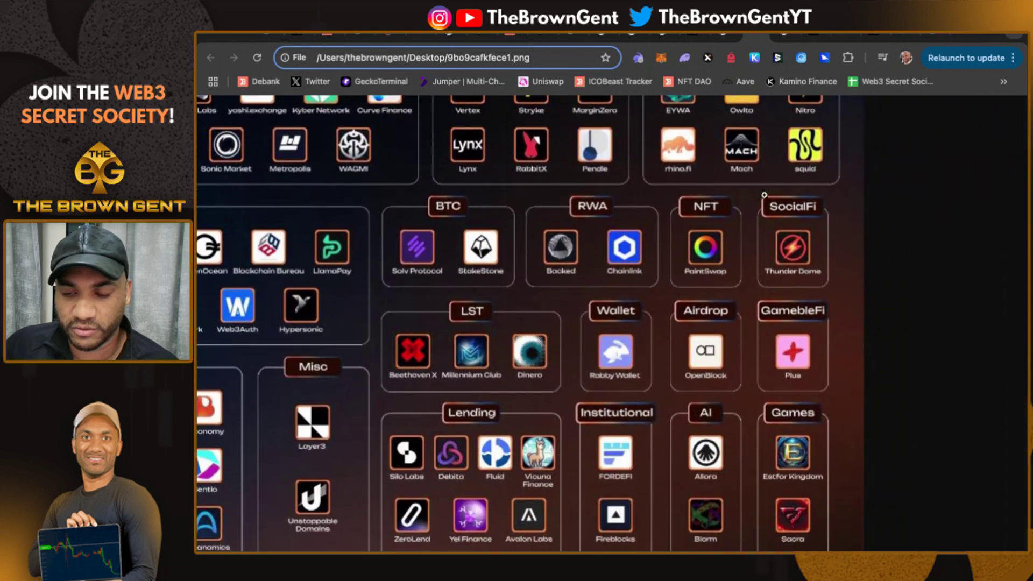
{"action": "scroll", "coordinate": [768, 197], "scroll_direction": "up", "scroll_amount": 4}
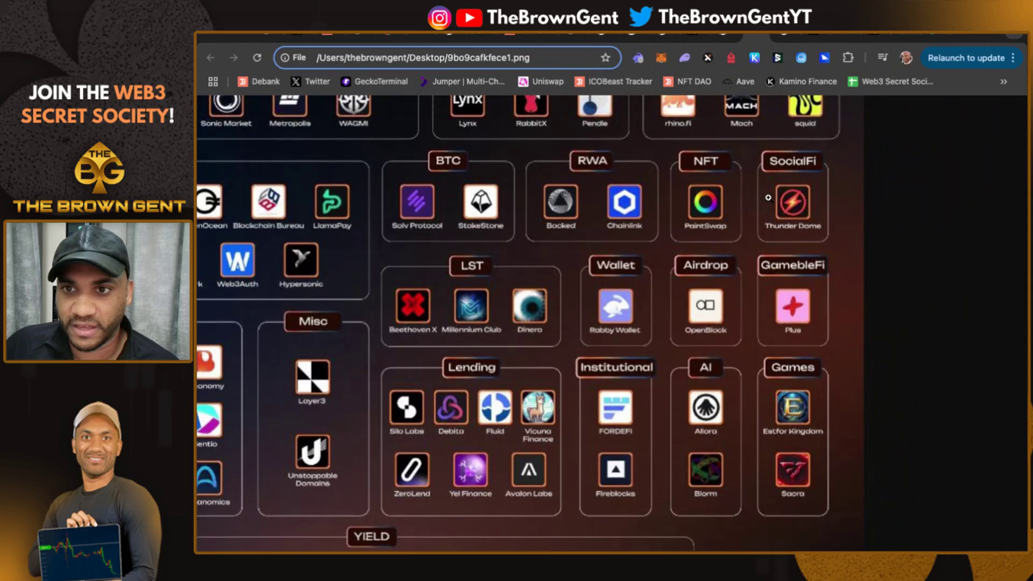
- View MachFi's MySonic listing, then examine the supplied S and borrowed USDC.e positions on the MachFi dashboard
{"action": "left_click", "coordinate": [781, 35]}
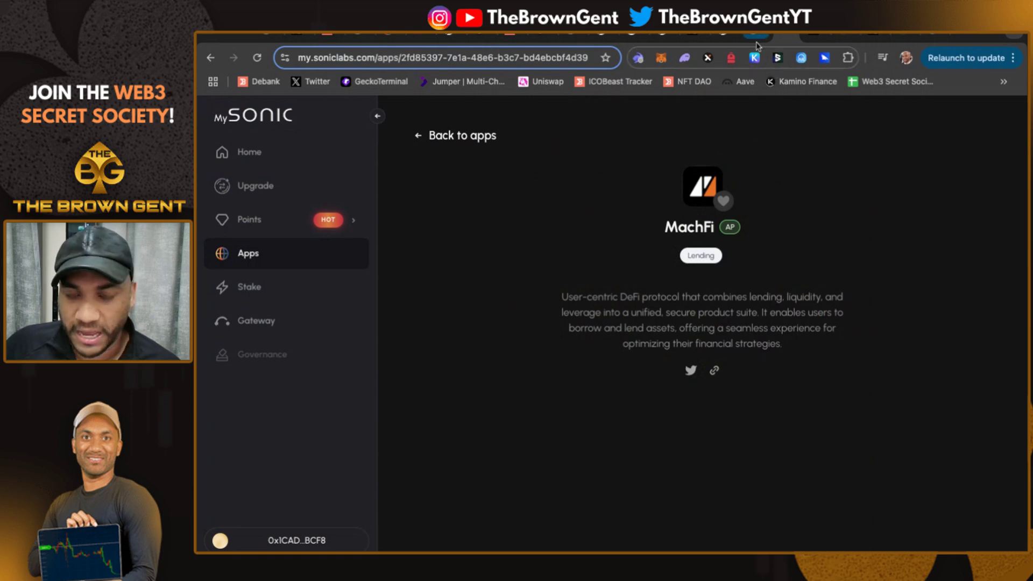
{"action": "left_click", "coordinate": [808, 37]}
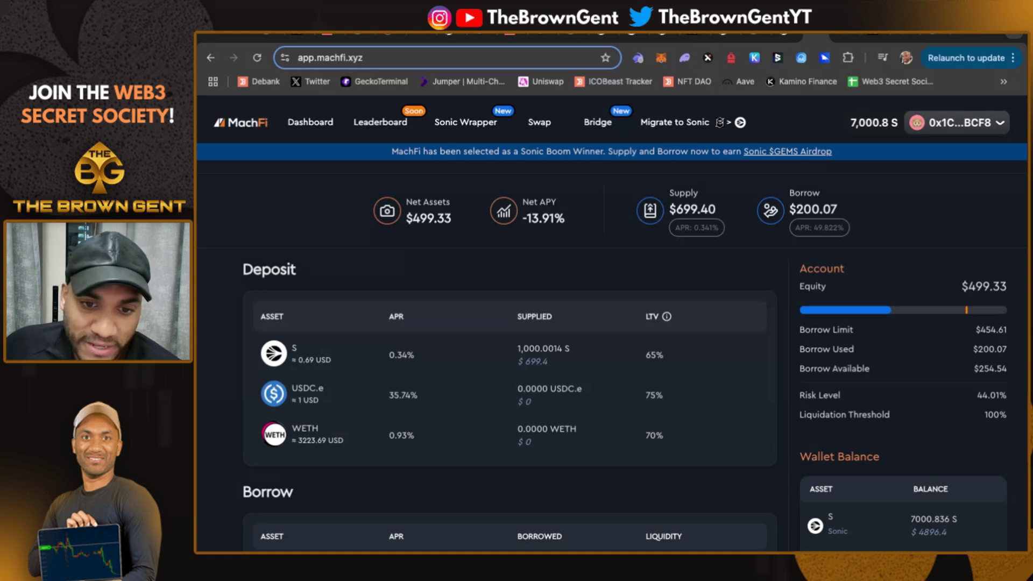
{"action": "scroll", "coordinate": [531, 353], "scroll_direction": "up", "scroll_amount": 3}
{"action": "scroll", "coordinate": [531, 353], "scroll_direction": "up", "scroll_amount": 3}
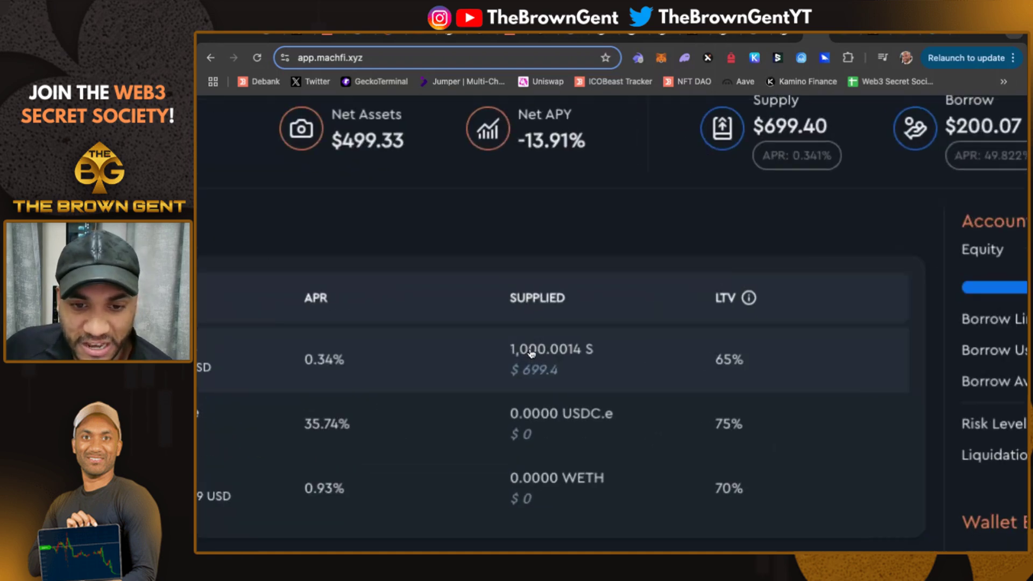
{"action": "scroll", "coordinate": [531, 353], "scroll_direction": "down", "scroll_amount": 6}
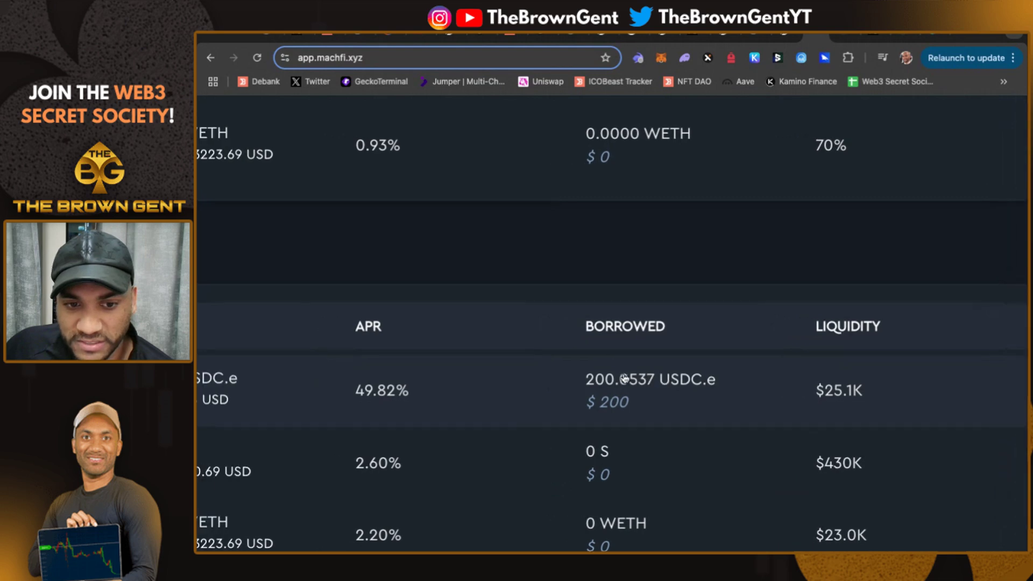
{"action": "scroll", "coordinate": [608, 384], "scroll_direction": "up", "scroll_amount": 5}
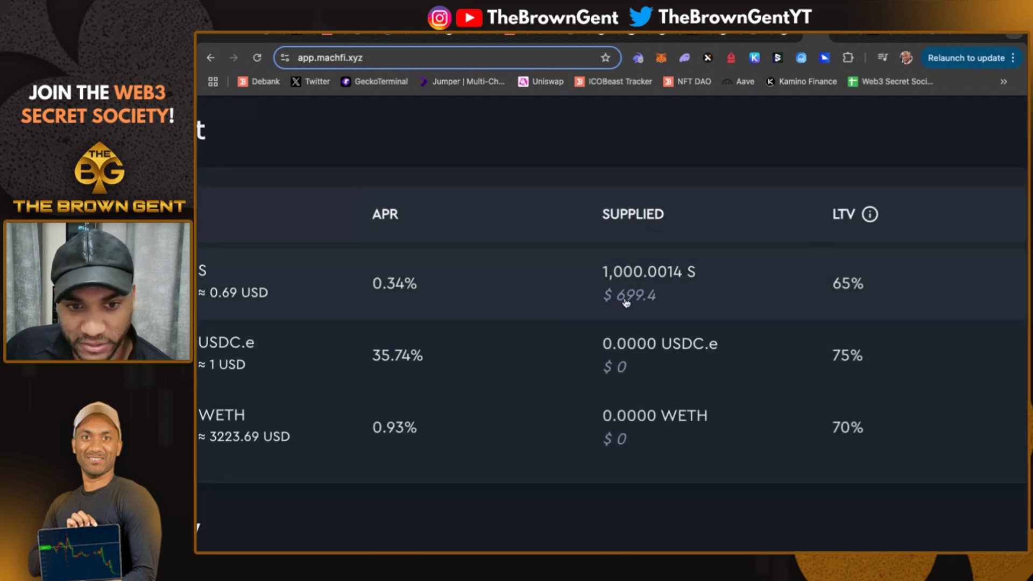
{"action": "scroll", "coordinate": [627, 299], "scroll_direction": "down", "scroll_amount": 5}
{"action": "scroll", "coordinate": [626, 303], "scroll_direction": "down", "scroll_amount": 3}
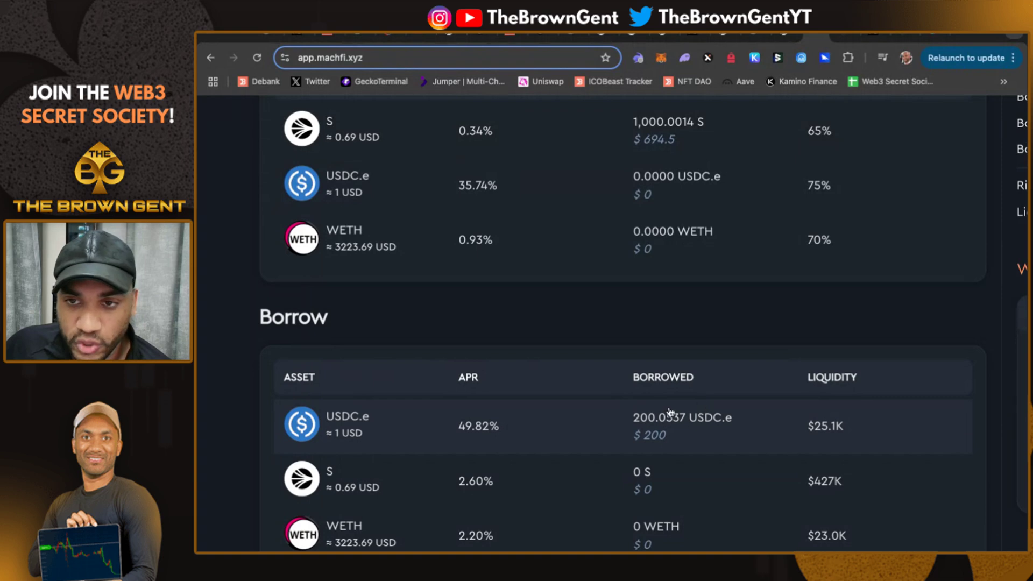
{"action": "scroll", "coordinate": [702, 411], "scroll_direction": "up", "scroll_amount": 4}
{"action": "scroll", "coordinate": [703, 410], "scroll_direction": "right", "scroll_amount": 1}
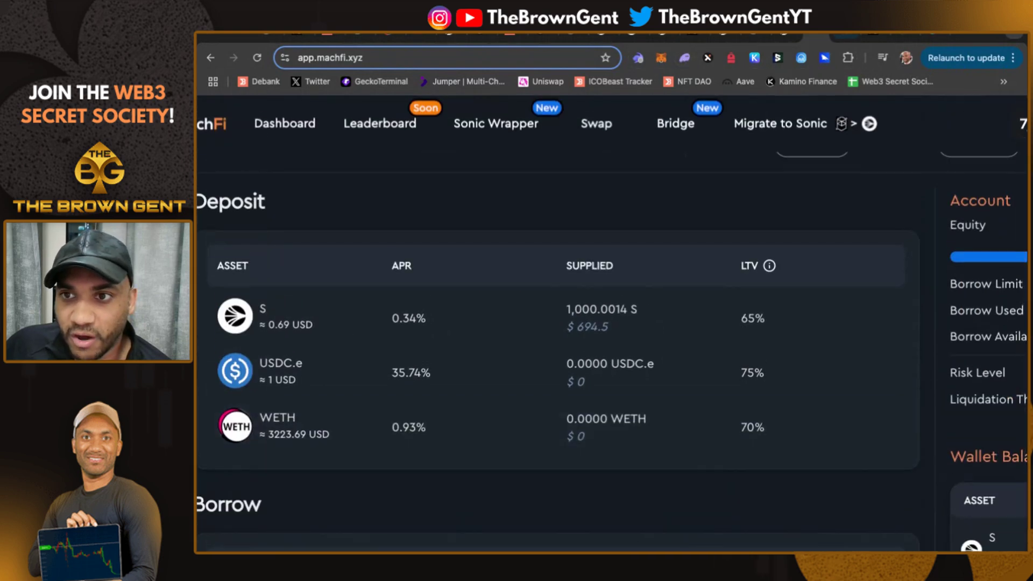
- On SwapX, set up a swap selling 200 USDC.e for S and review the quote details
{"action": "left_click", "coordinate": [597, 123]}
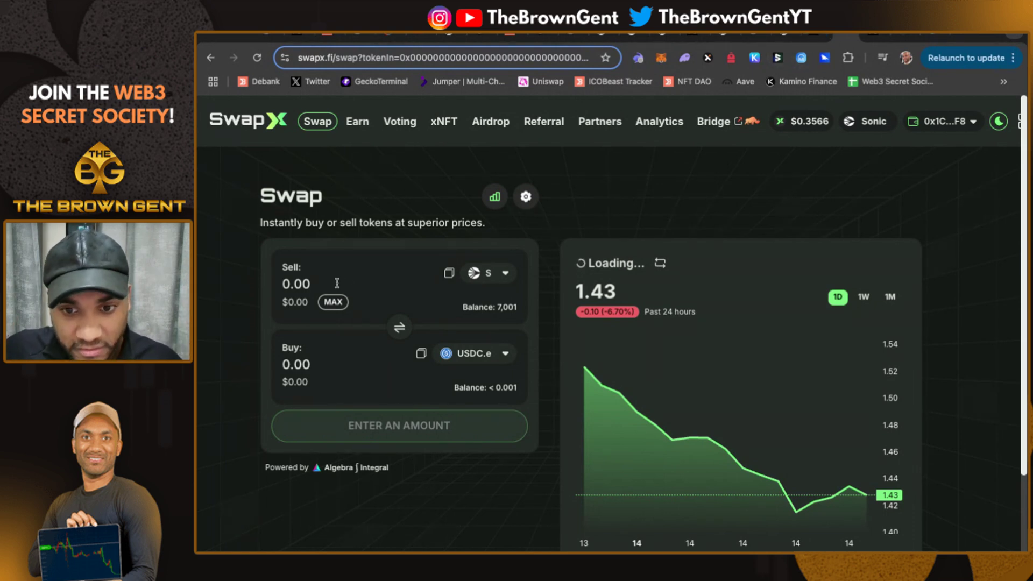
{"action": "left_click", "coordinate": [399, 327]}
{"action": "left_click", "coordinate": [376, 290]}
{"action": "type", "text": "200"}
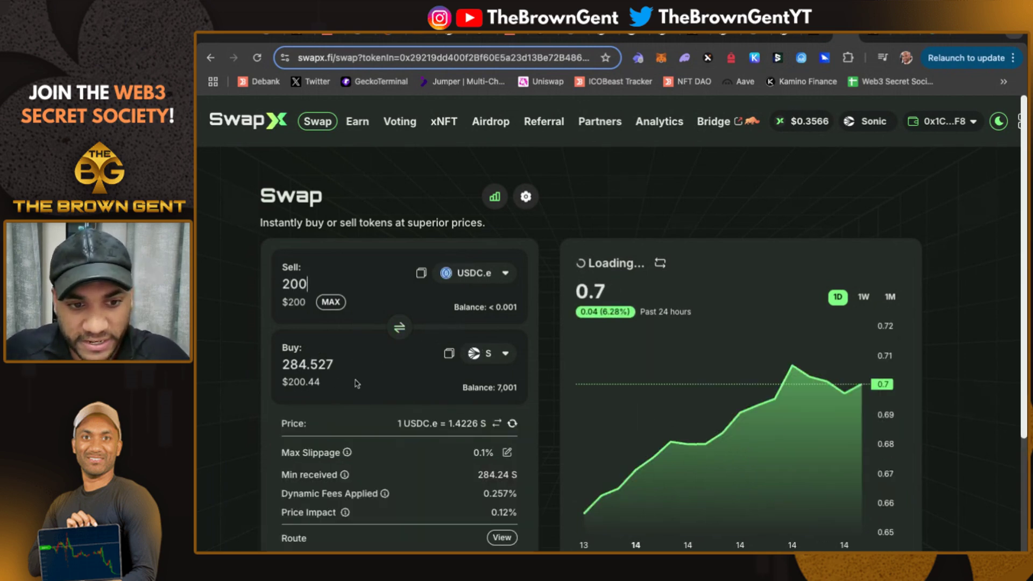
{"action": "scroll", "coordinate": [383, 402], "scroll_direction": "down", "scroll_amount": 3}
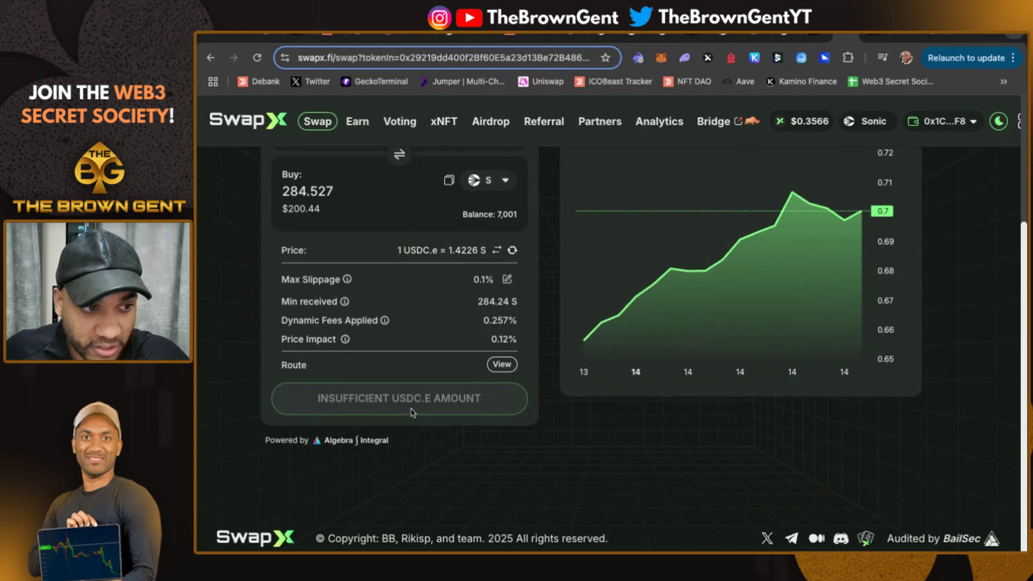
{"action": "scroll", "coordinate": [412, 413], "scroll_direction": "up", "scroll_amount": 3}
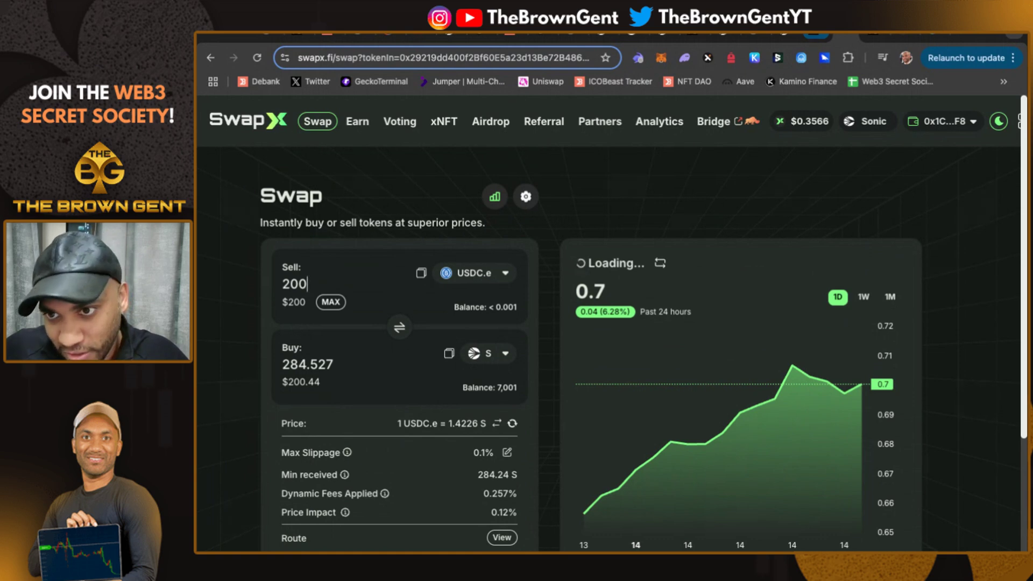
- Switch to the MachFi dashboard and examine the supplied S, the account's borrow limit and risk level, and the Sonic $GEMS airdrop banner
{"action": "left_click", "coordinate": [651, 34]}
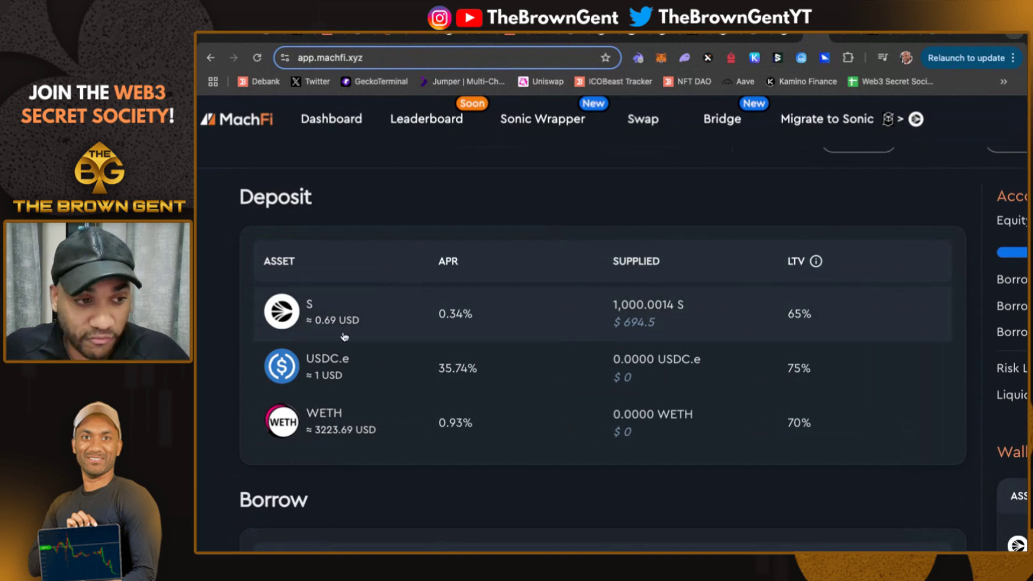
{"action": "scroll", "coordinate": [499, 297], "scroll_direction": "right", "scroll_amount": 5}
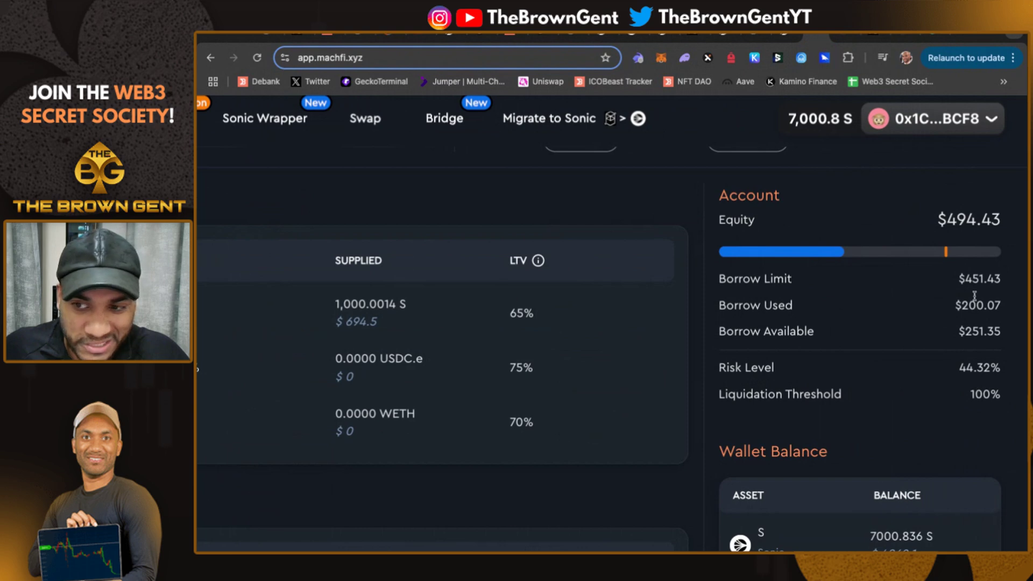
{"action": "scroll", "coordinate": [398, 291], "scroll_direction": "left", "scroll_amount": 5}
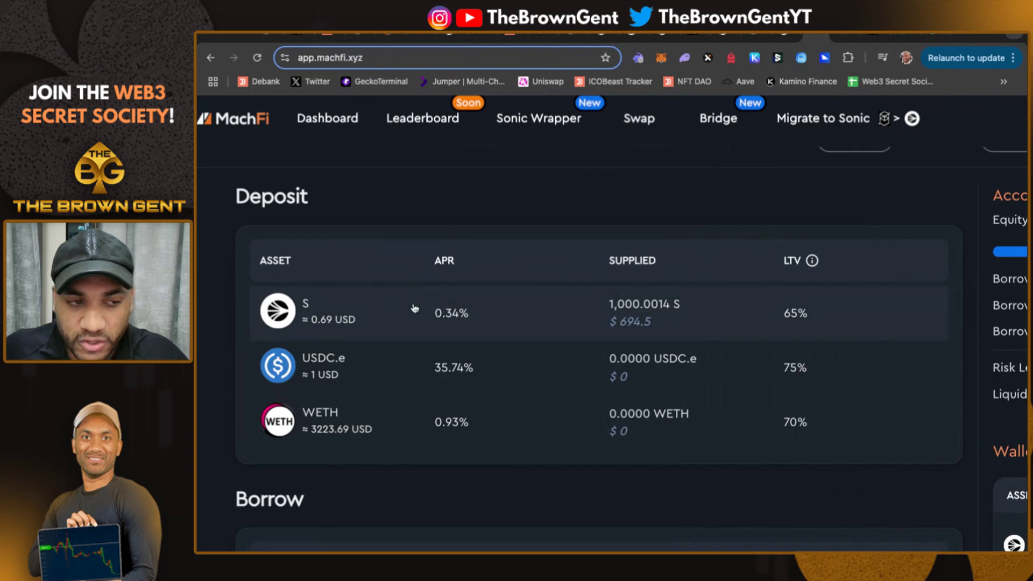
{"action": "scroll", "coordinate": [476, 293], "scroll_direction": "right", "scroll_amount": 3}
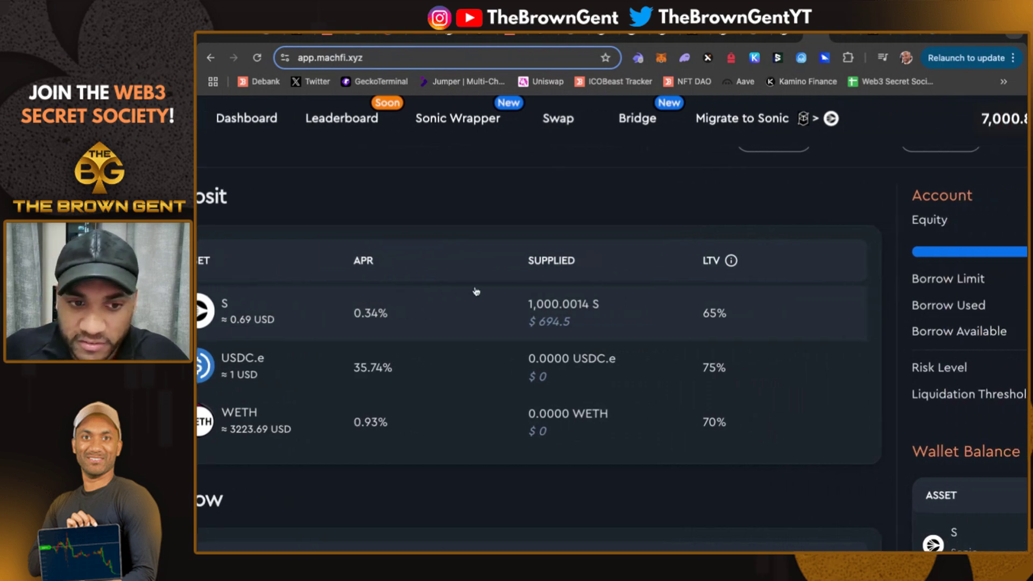
{"action": "scroll", "coordinate": [476, 293], "scroll_direction": "left", "scroll_amount": 4}
{"action": "scroll", "coordinate": [510, 254], "scroll_direction": "up", "scroll_amount": 3}
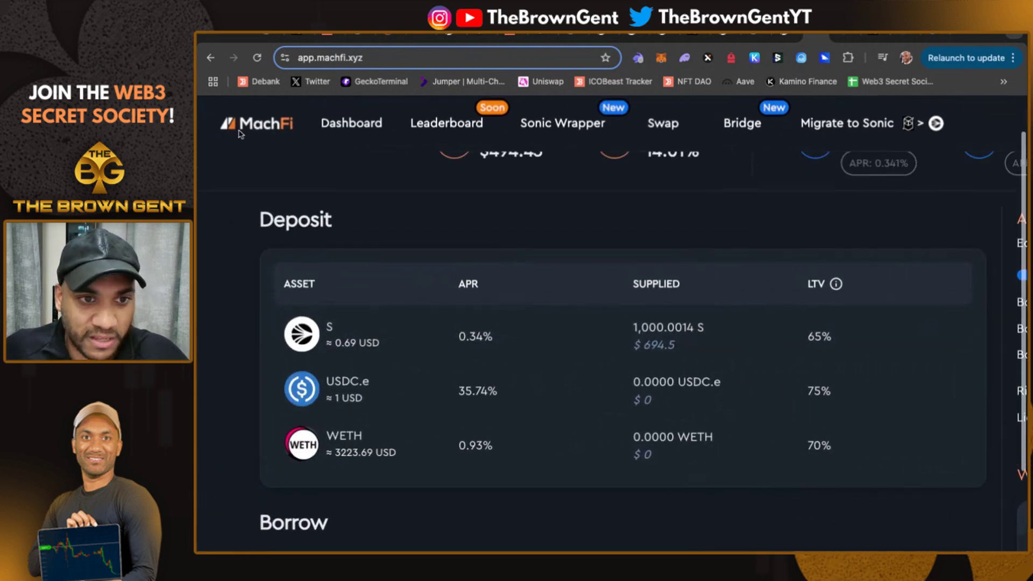
{"action": "scroll", "coordinate": [509, 165], "scroll_direction": "right", "scroll_amount": 4}
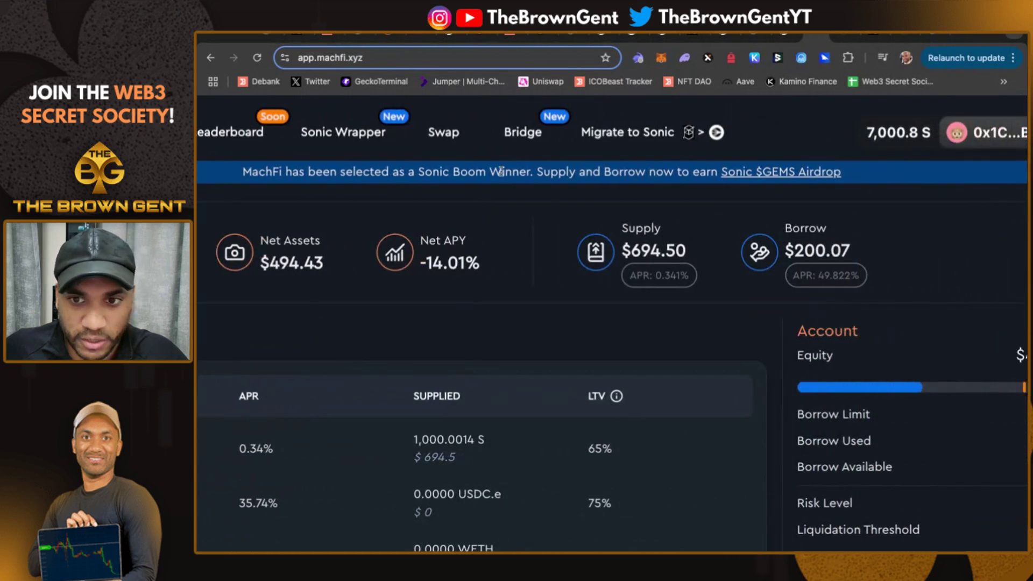
{"action": "scroll", "coordinate": [577, 256], "scroll_direction": "down", "scroll_amount": 3}
{"action": "scroll", "coordinate": [577, 257], "scroll_direction": "left", "scroll_amount": 4}
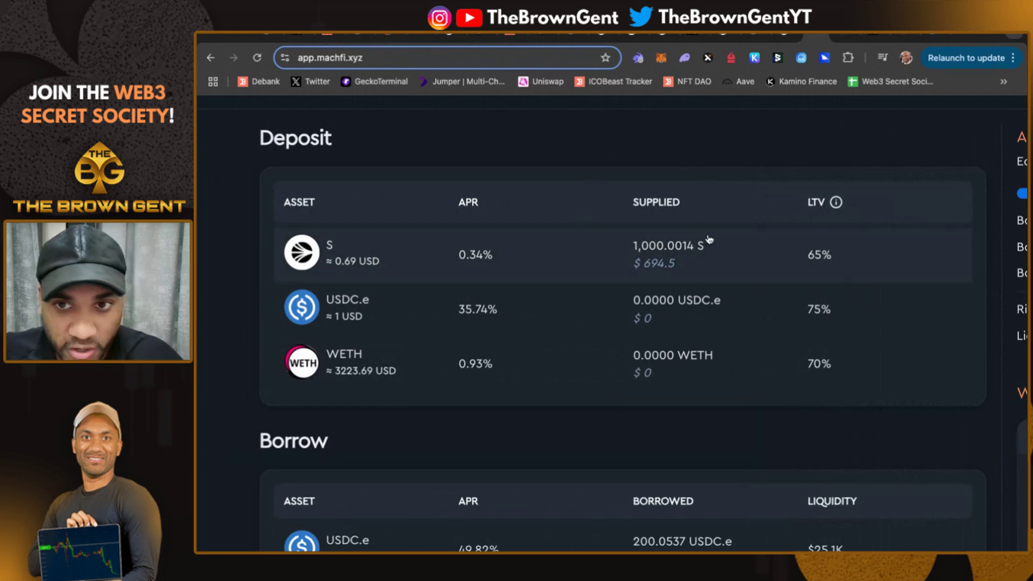
- Return to SwapX and view the liquidity pools on its Earn page
{"action": "left_click", "coordinate": [842, 36]}
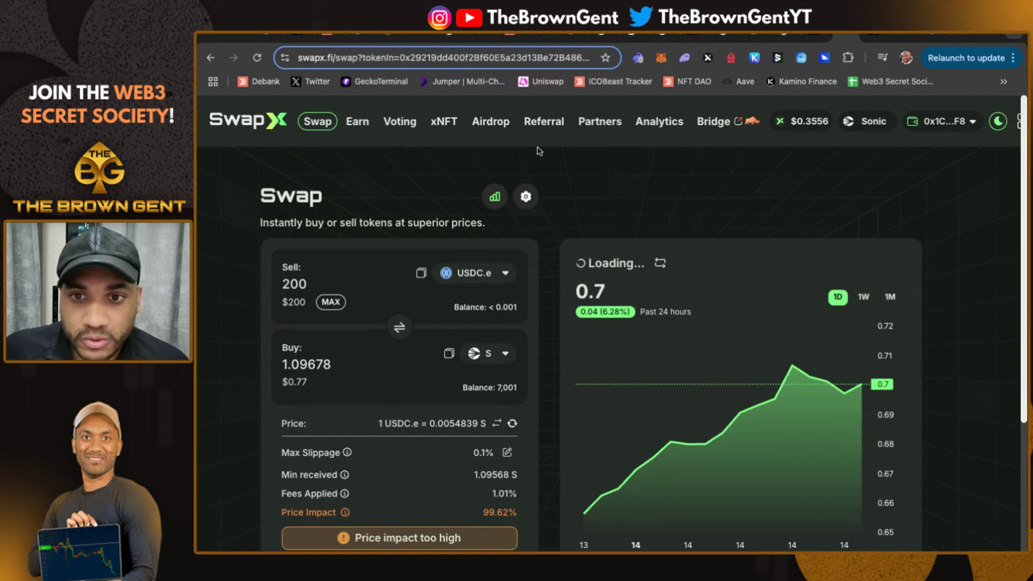
{"action": "left_click", "coordinate": [359, 127]}
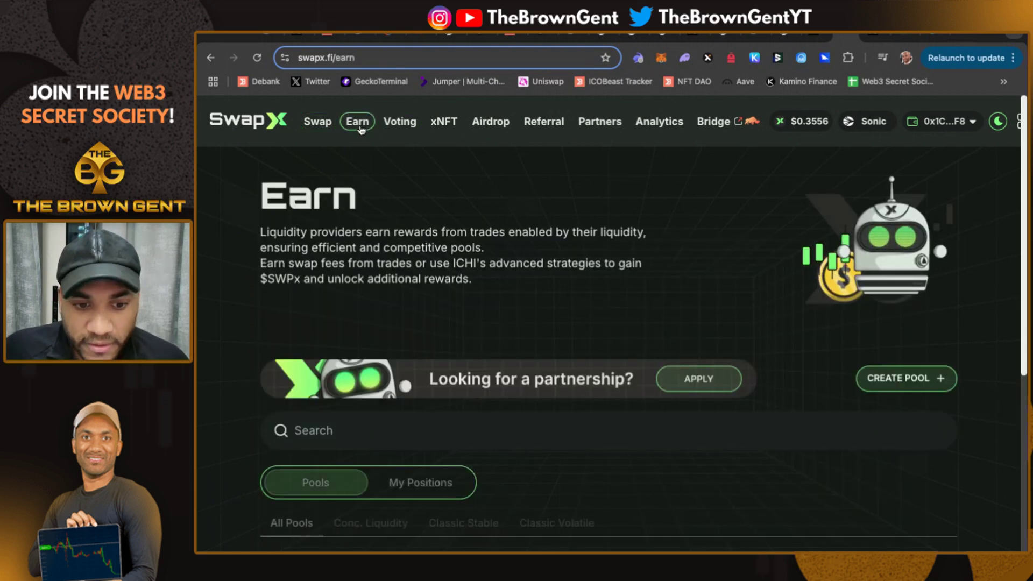
{"action": "scroll", "coordinate": [433, 194], "scroll_direction": "down", "scroll_amount": 3}
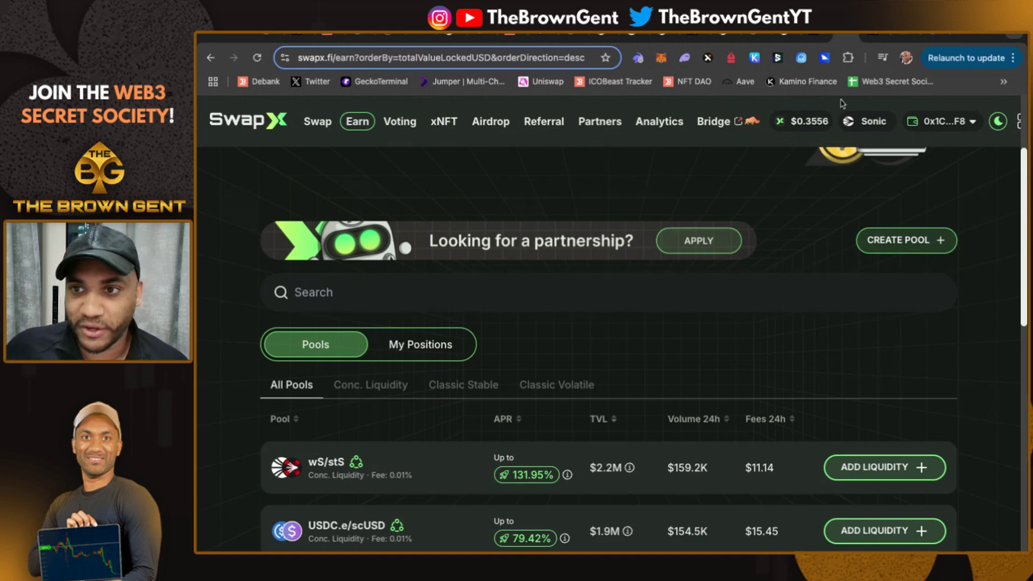
- Read the X post recommending the wS/stS pool, highlighting the phrase about impermanent losses, and view its attached SwapX screenshot
{"action": "left_click", "coordinate": [868, 38]}
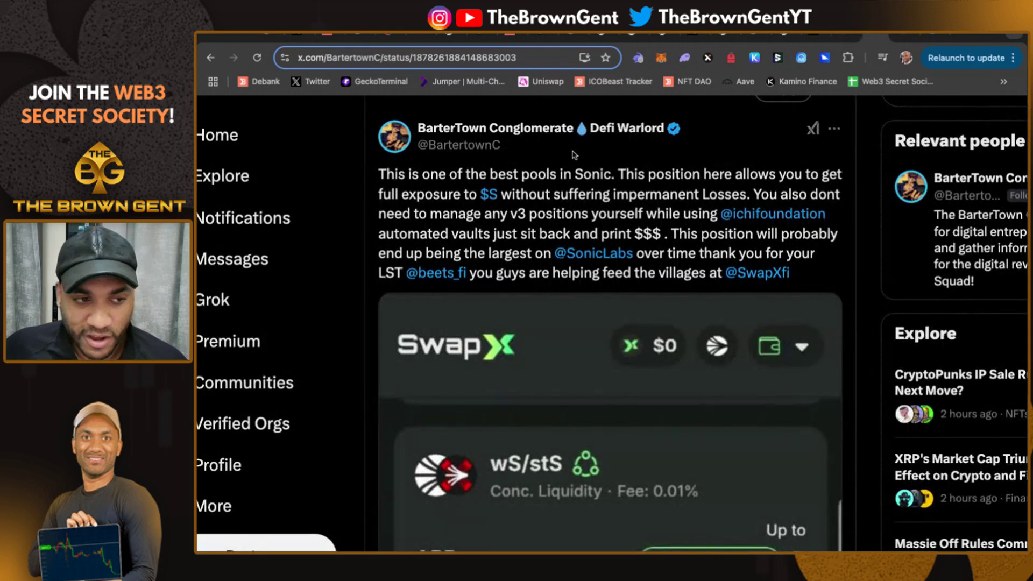
{"action": "scroll", "coordinate": [573, 156], "scroll_direction": "up", "scroll_amount": 3}
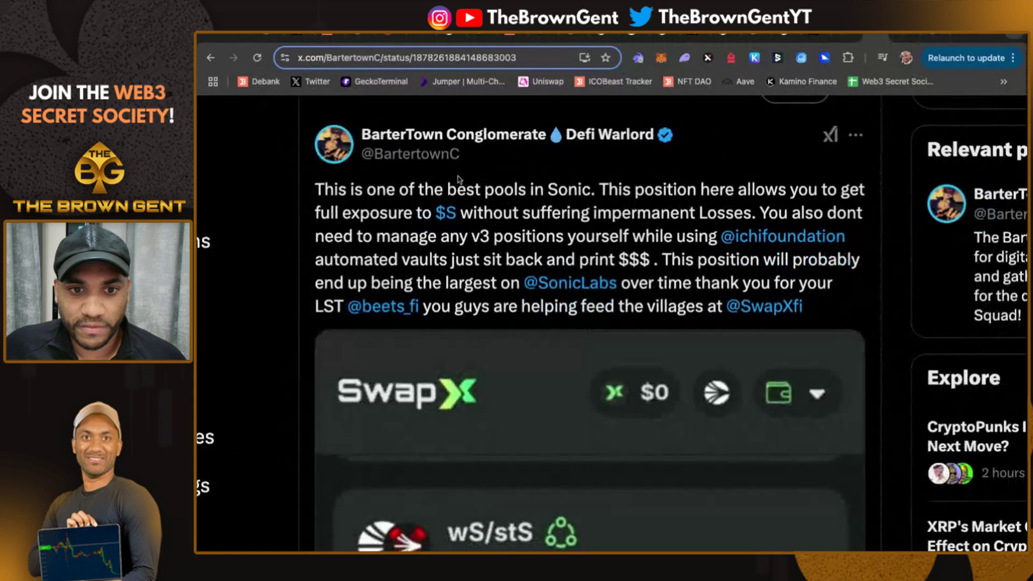
{"action": "left_click_drag", "start_coordinate": [645, 189], "coordinate": [742, 209]}
{"action": "left_click", "coordinate": [537, 213]}
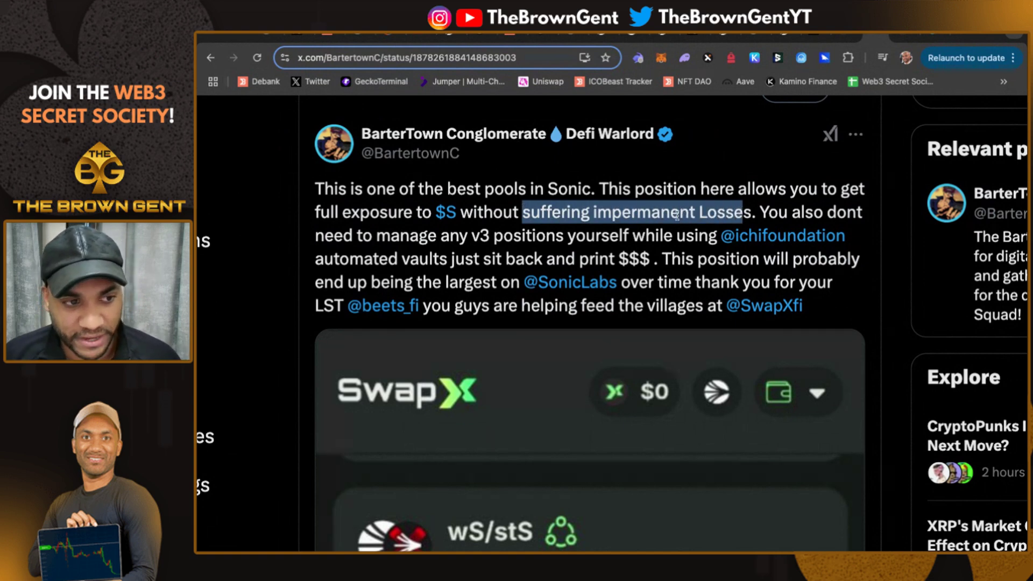
{"action": "left_click", "coordinate": [629, 232]}
{"action": "scroll", "coordinate": [629, 233], "scroll_direction": "down", "scroll_amount": 2}
{"action": "scroll", "coordinate": [630, 232], "scroll_direction": "down", "scroll_amount": 5}
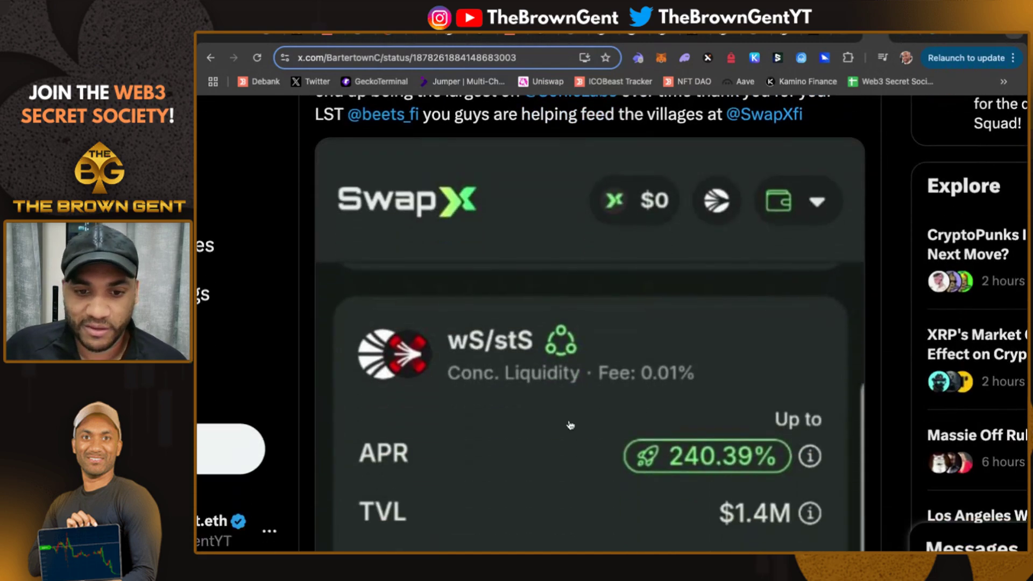
- On SwapX, open the add-liquidity form for the wS/stS pool, review its automated single-token deposit options, and close it without depositing
{"action": "left_click", "coordinate": [712, 475]}
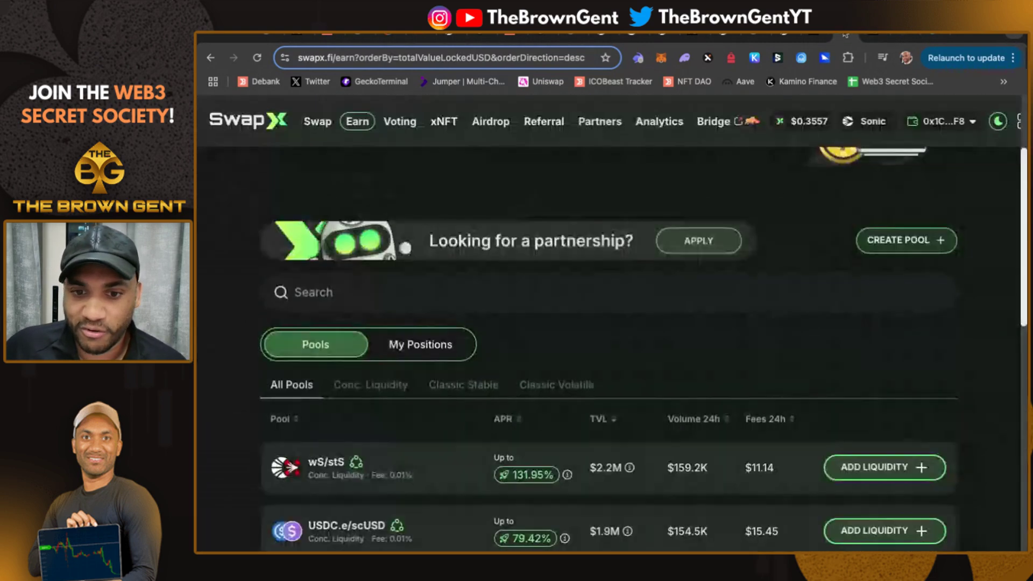
{"action": "scroll", "coordinate": [658, 298], "scroll_direction": "down", "scroll_amount": 3}
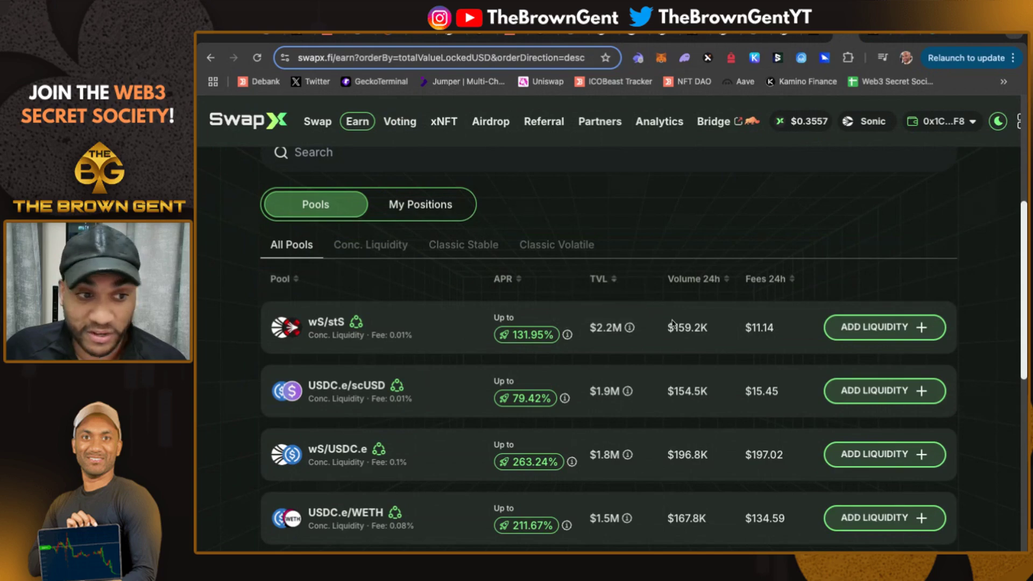
{"action": "left_click", "coordinate": [833, 332]}
{"action": "scroll", "coordinate": [727, 350], "scroll_direction": "down", "scroll_amount": 2}
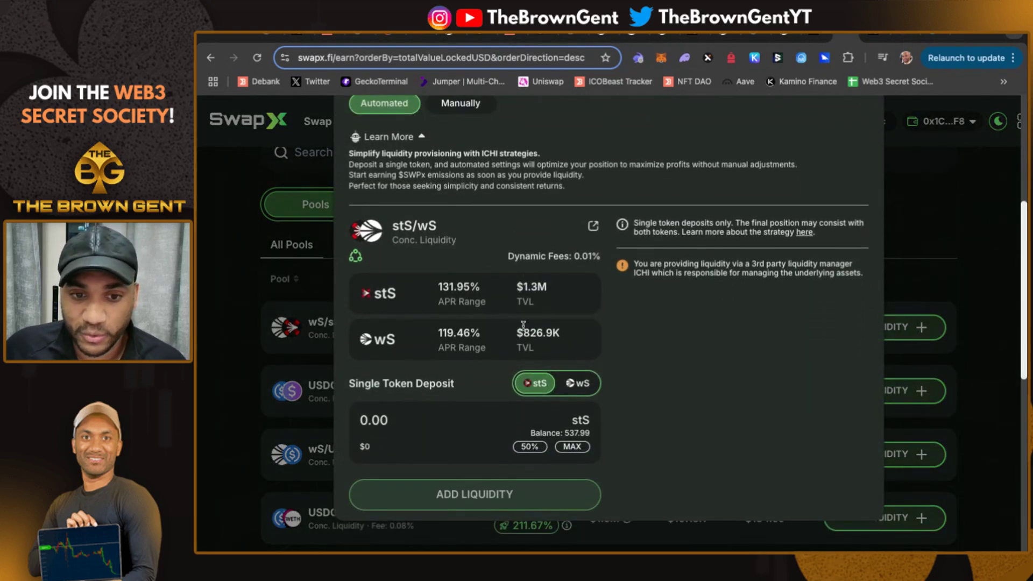
{"action": "double_click", "coordinate": [376, 295]}
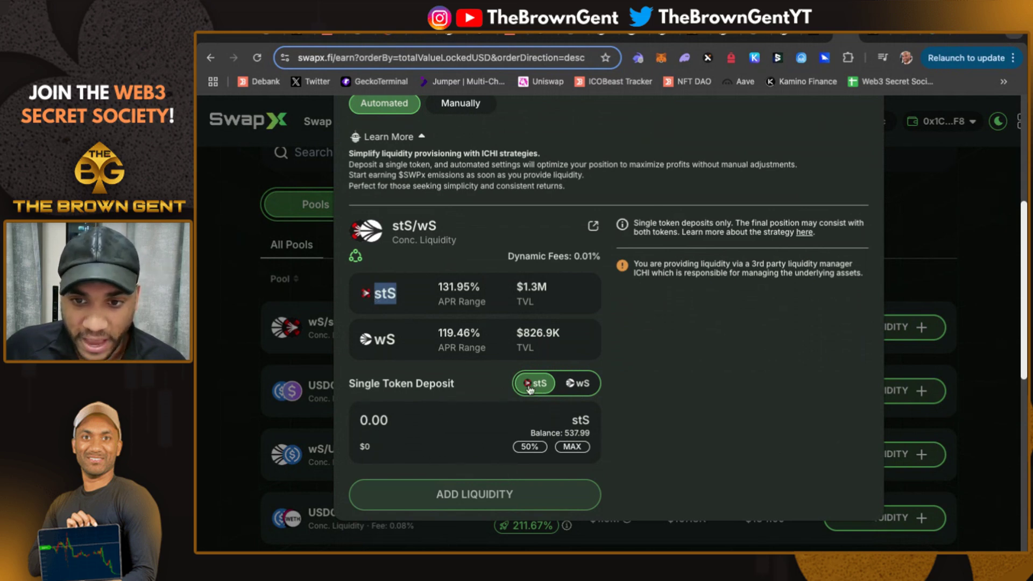
{"action": "left_click", "coordinate": [358, 389]}
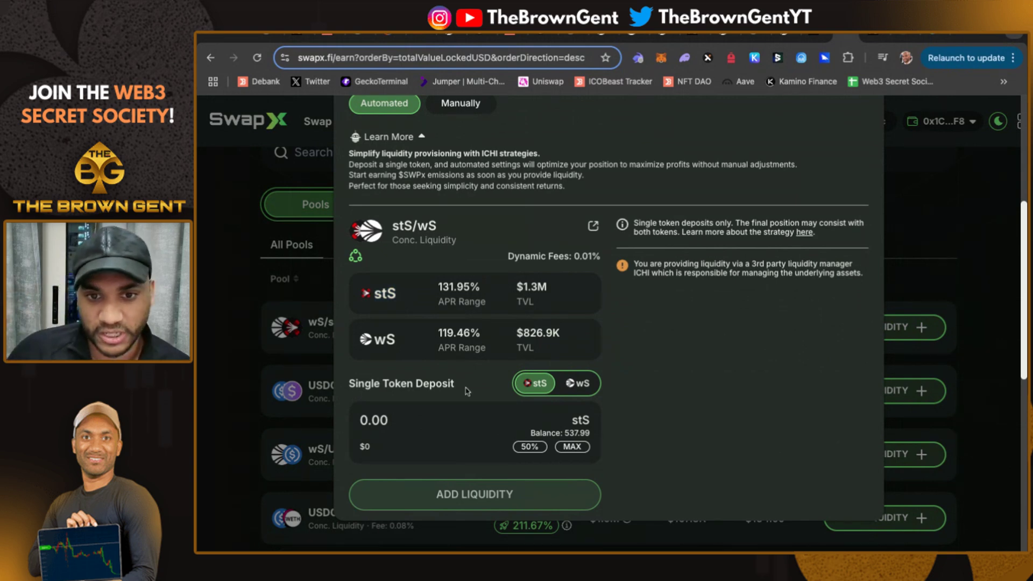
{"action": "scroll", "coordinate": [467, 391], "scroll_direction": "up", "scroll_amount": 1}
{"action": "scroll", "coordinate": [467, 391], "scroll_direction": "up", "scroll_amount": 1}
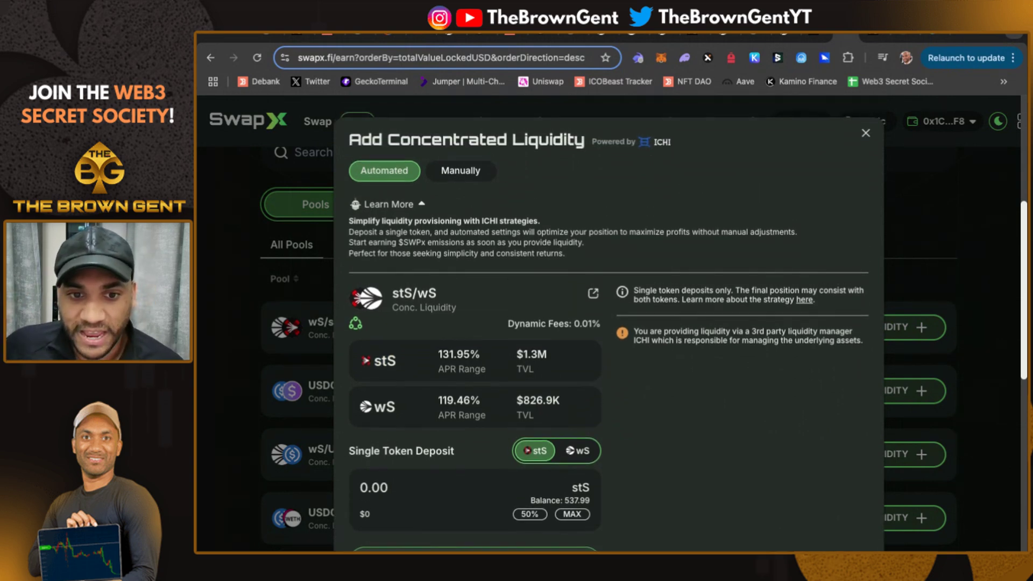
{"action": "left_click", "coordinate": [865, 133]}
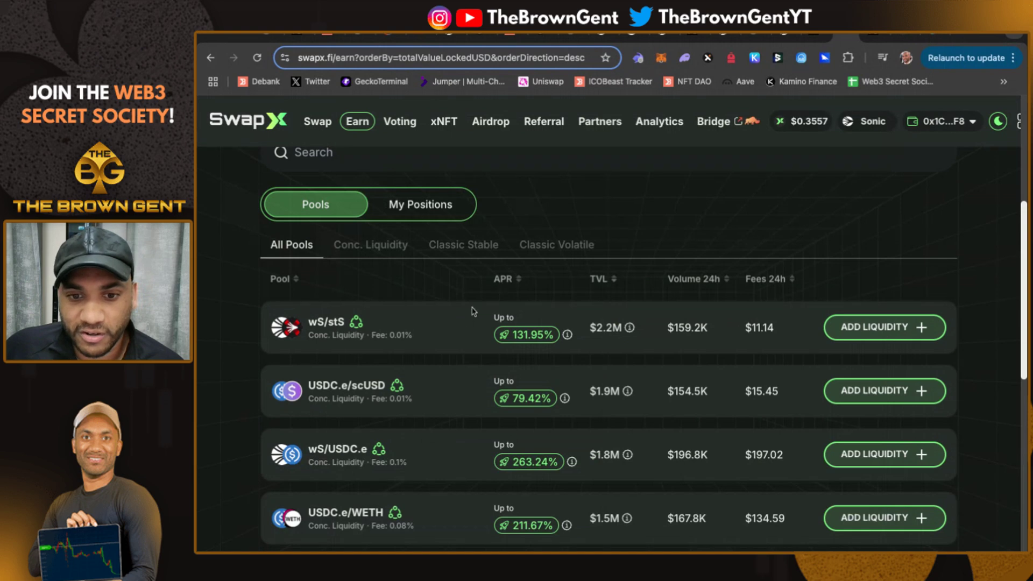
- Look over the SwapX pool list again, then view the swap form for selling S to buy USDC.e
{"action": "scroll", "coordinate": [399, 347], "scroll_direction": "up", "scroll_amount": 3}
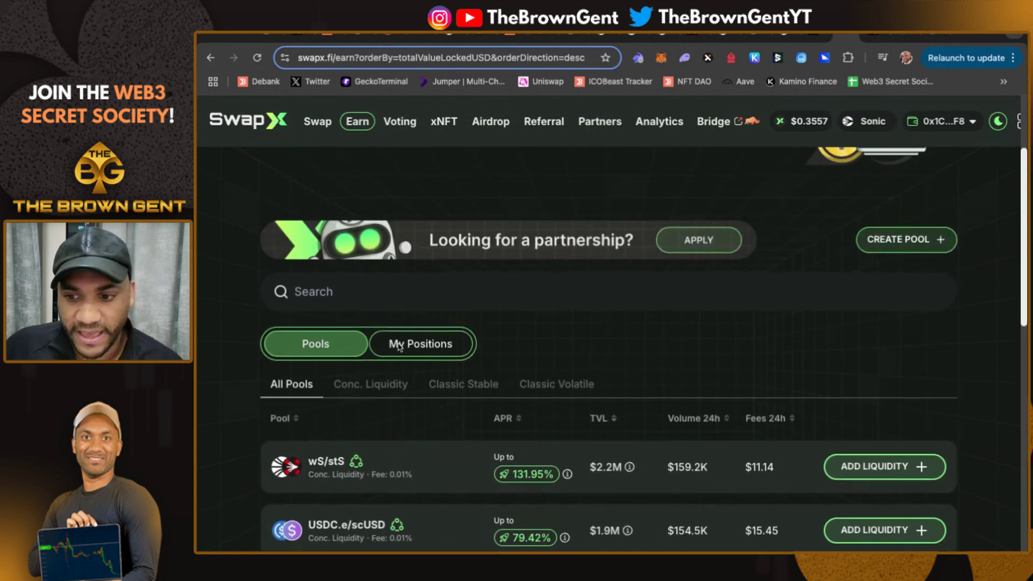
{"action": "scroll", "coordinate": [399, 347], "scroll_direction": "down", "scroll_amount": 2}
{"action": "scroll", "coordinate": [380, 264], "scroll_direction": "up", "scroll_amount": 3}
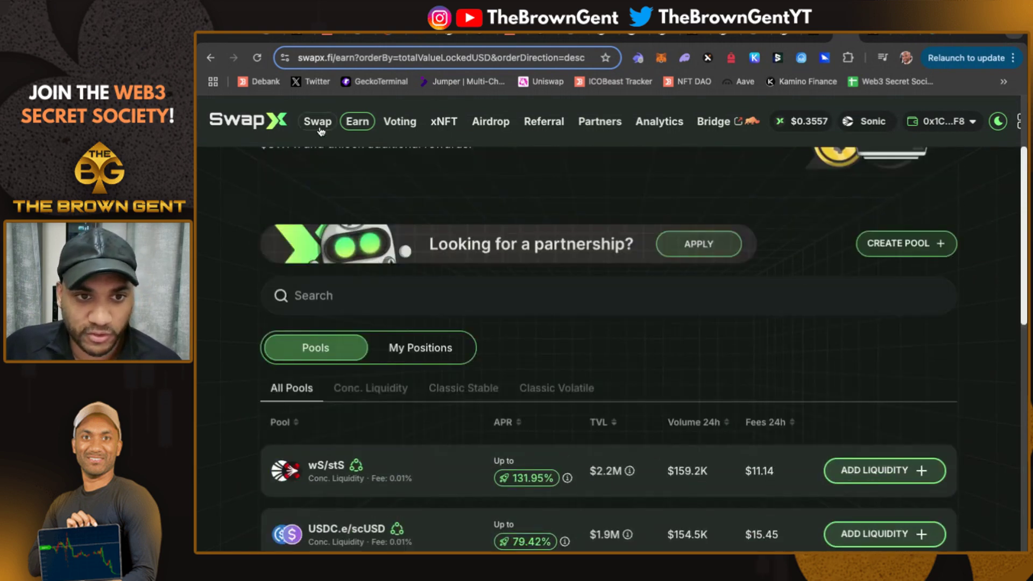
{"action": "left_click", "coordinate": [317, 121]}
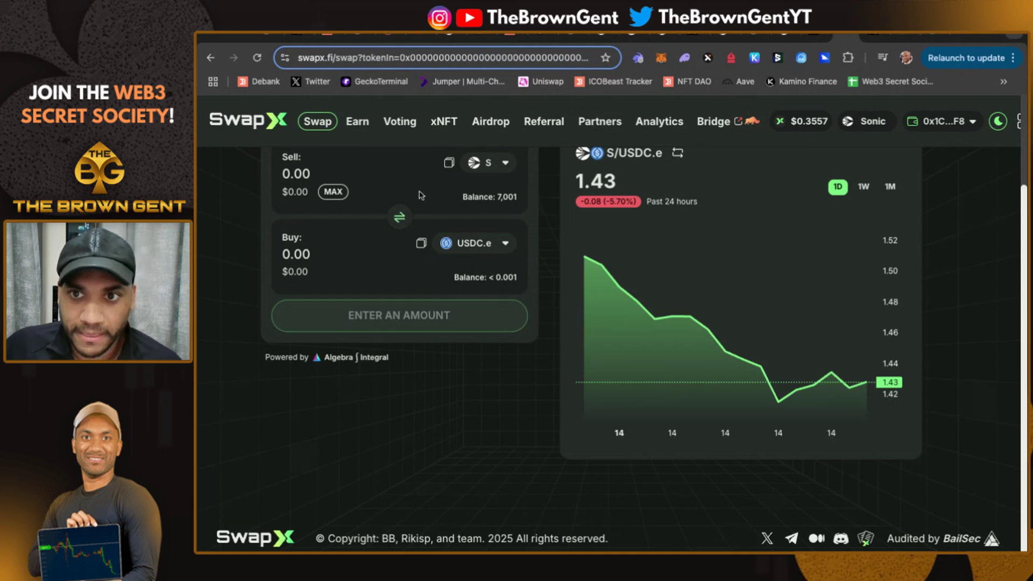
{"action": "scroll", "coordinate": [560, 212], "scroll_direction": "up", "scroll_amount": 2}
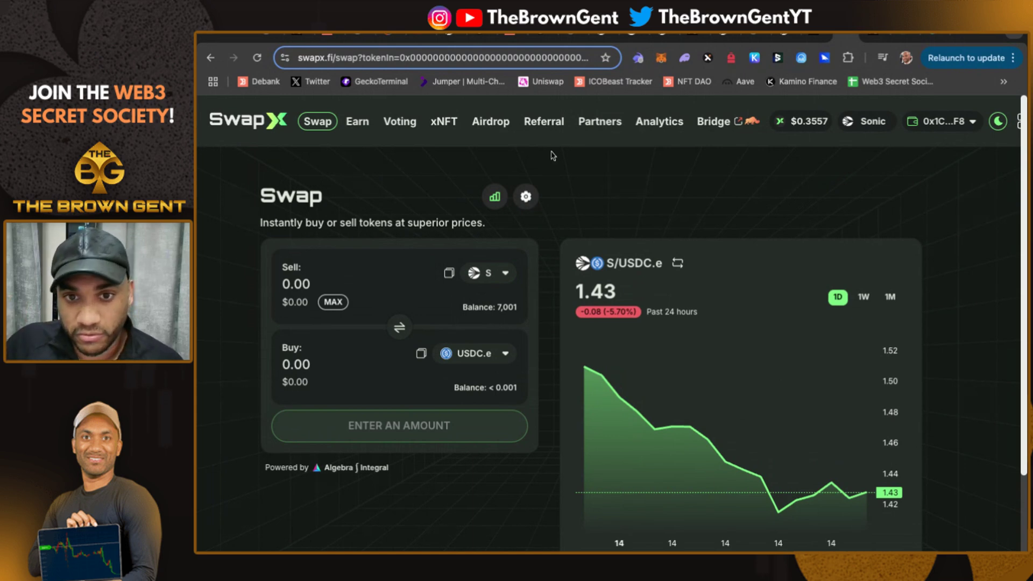
- Open the SwapX Referral System page and review the reward levels, referral link and veSWPx lock requirement
{"action": "left_click", "coordinate": [543, 121]}
{"action": "scroll", "coordinate": [372, 243], "scroll_direction": "down", "scroll_amount": 2}
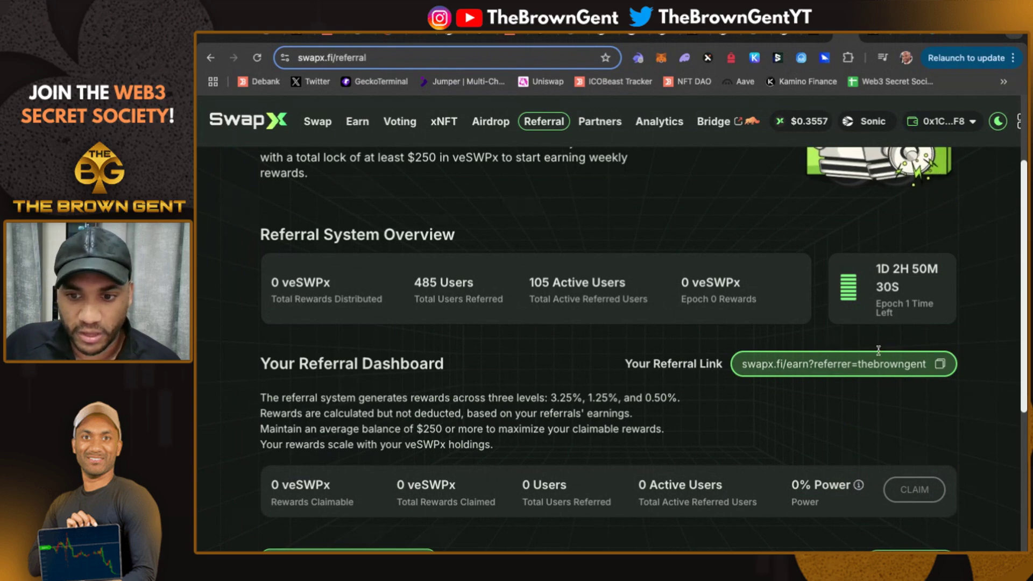
{"action": "scroll", "coordinate": [627, 398], "scroll_direction": "down", "scroll_amount": 2}
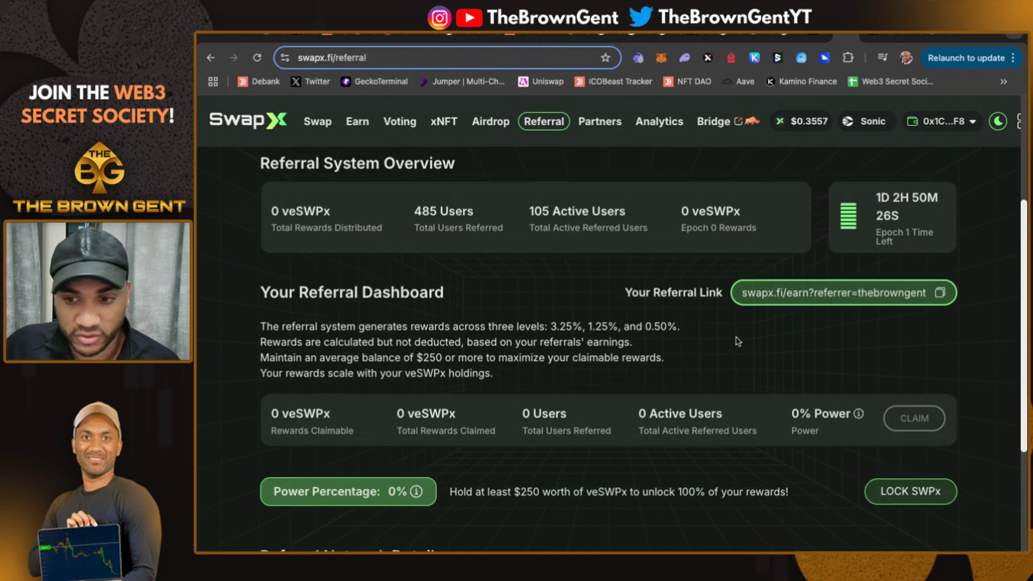
{"action": "scroll", "coordinate": [738, 340], "scroll_direction": "up", "scroll_amount": 2}
{"action": "scroll", "coordinate": [736, 340], "scroll_direction": "down", "scroll_amount": 4}
{"action": "scroll", "coordinate": [736, 340], "scroll_direction": "up", "scroll_amount": 8}
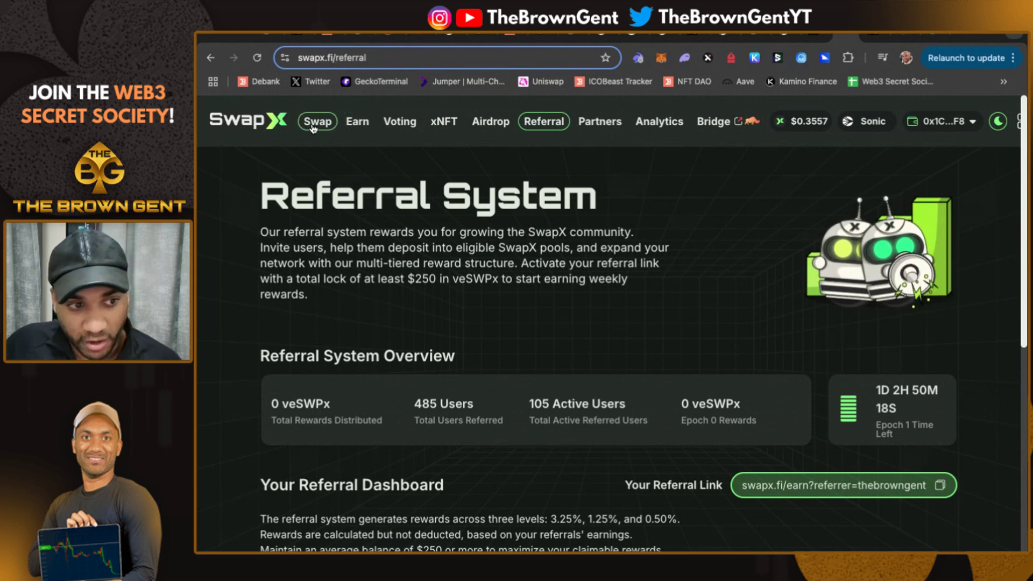
- Switch to the DeBank portfolio filtered to Sonic and examine the wallet tokens and the SwapX farming position
{"action": "left_click", "coordinate": [511, 36]}
{"action": "scroll", "coordinate": [515, 237], "scroll_direction": "up", "scroll_amount": 3}
{"action": "scroll", "coordinate": [515, 238], "scroll_direction": "up", "scroll_amount": 4}
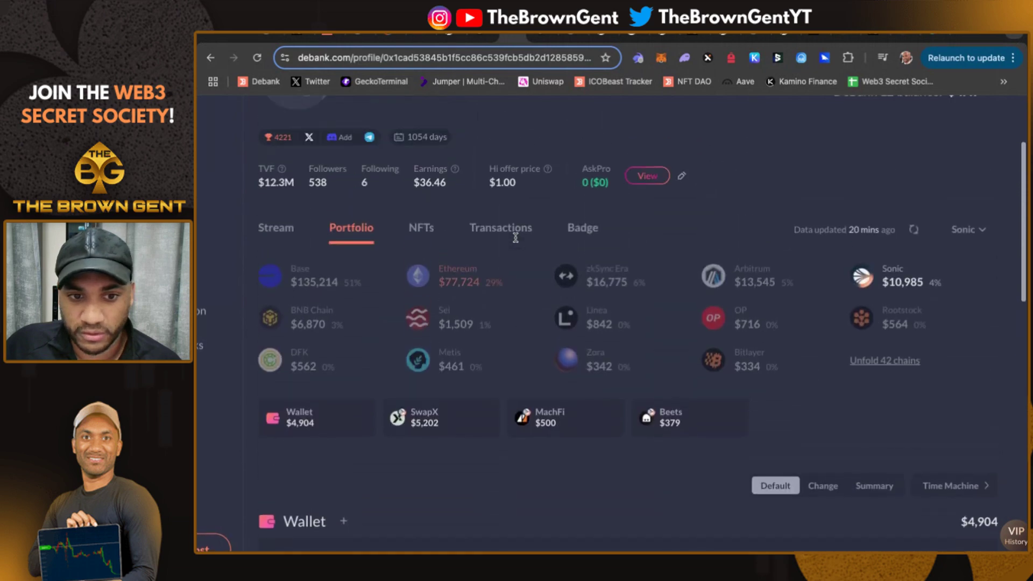
{"action": "scroll", "coordinate": [514, 237], "scroll_direction": "down", "scroll_amount": 9}
{"action": "scroll", "coordinate": [513, 236], "scroll_direction": "up", "scroll_amount": 4}
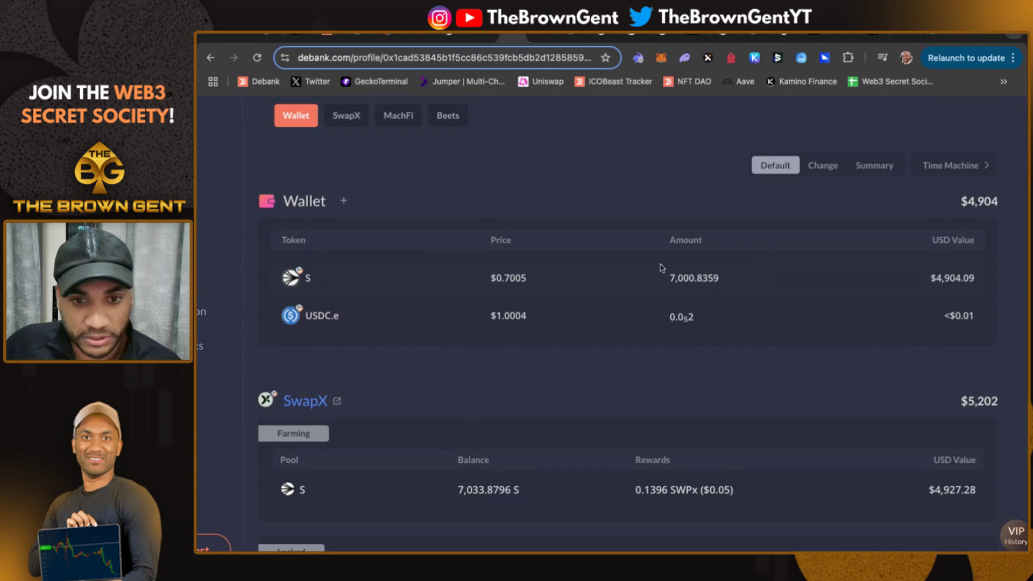
{"action": "scroll", "coordinate": [387, 357], "scroll_direction": "down", "scroll_amount": 3}
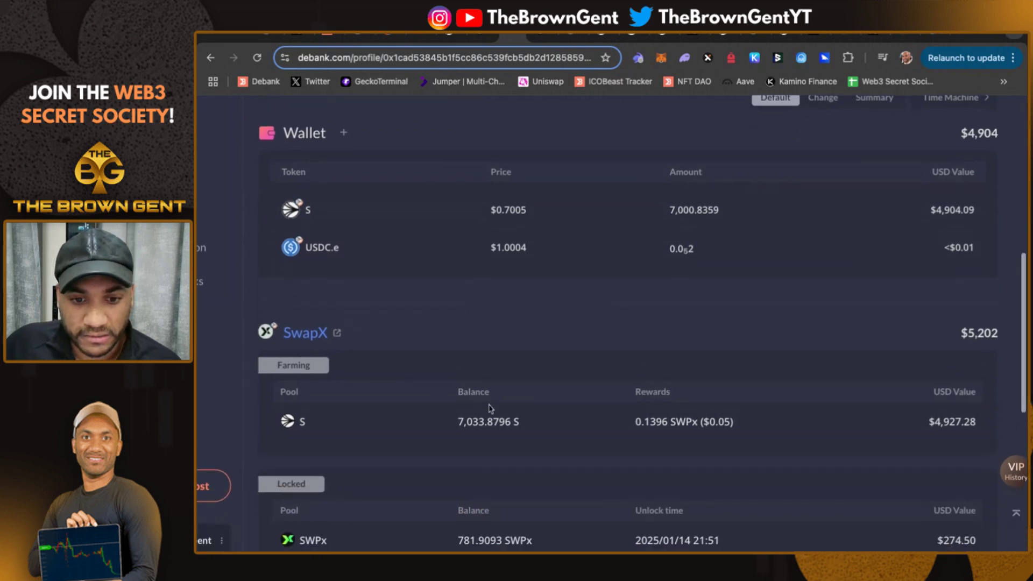
{"action": "scroll", "coordinate": [475, 404], "scroll_direction": "up", "scroll_amount": 3}
{"action": "scroll", "coordinate": [474, 399], "scroll_direction": "down", "scroll_amount": 2}
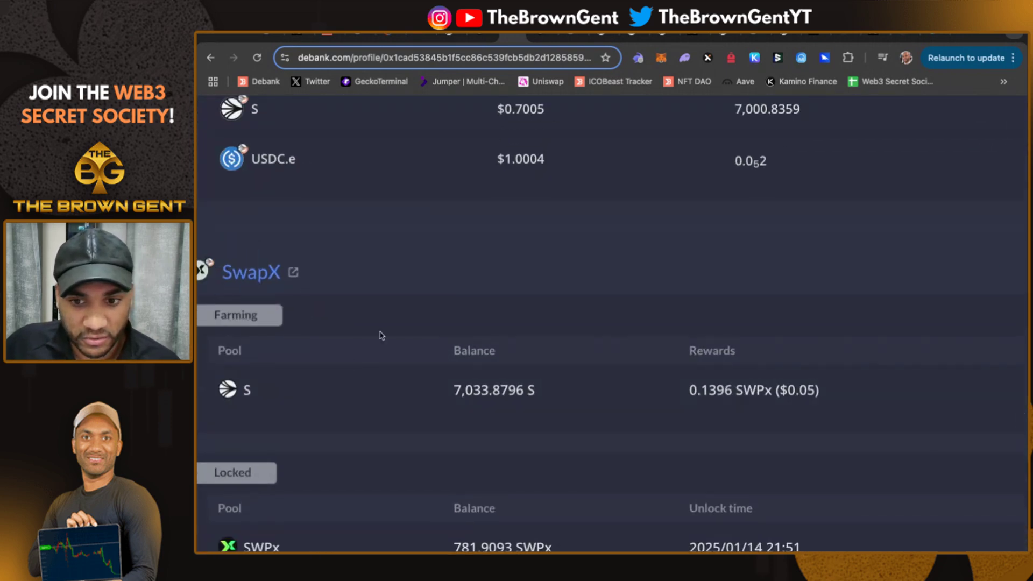
{"action": "scroll", "coordinate": [485, 377], "scroll_direction": "up", "scroll_amount": 1}
{"action": "scroll", "coordinate": [725, 396], "scroll_direction": "down", "scroll_amount": 1}
- Examine the locked SWPx, MachFi lending and Beets staking positions in the DeBank portfolio, then return to the profile overview
{"action": "scroll", "coordinate": [724, 396], "scroll_direction": "down", "scroll_amount": 3}
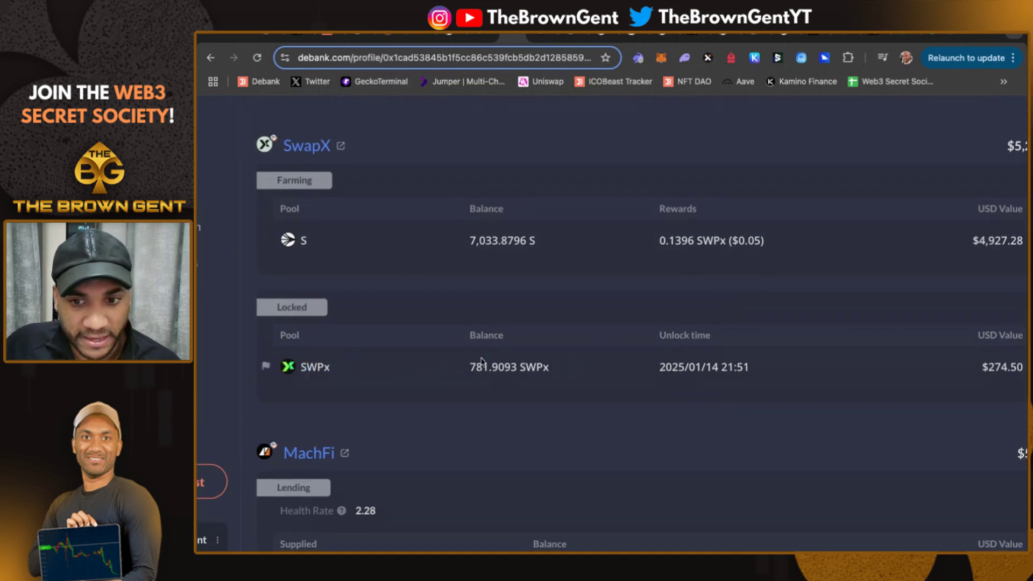
{"action": "scroll", "coordinate": [509, 357], "scroll_direction": "right", "scroll_amount": 2}
{"action": "scroll", "coordinate": [510, 356], "scroll_direction": "left", "scroll_amount": 3}
{"action": "scroll", "coordinate": [511, 356], "scroll_direction": "down", "scroll_amount": 3}
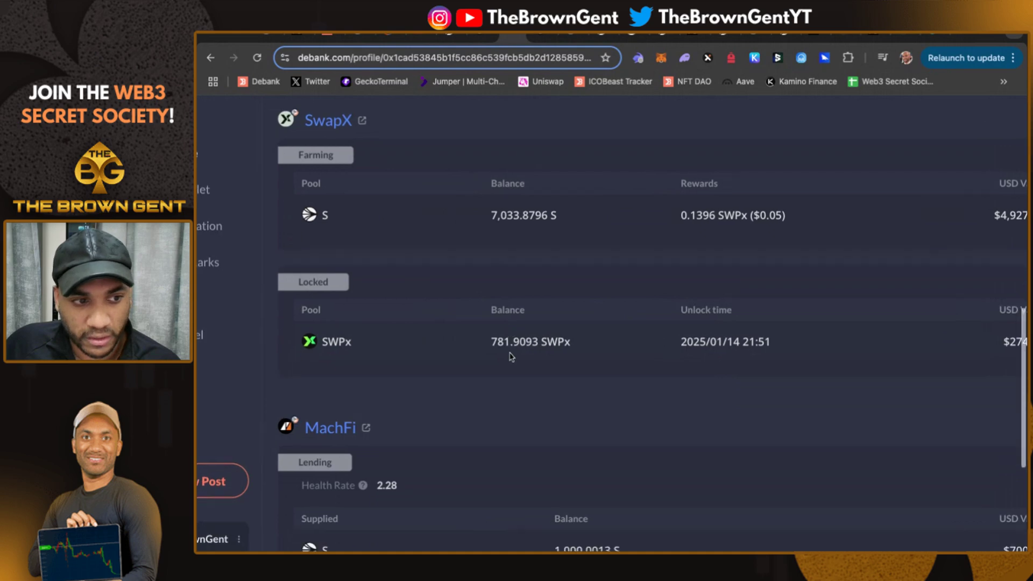
{"action": "scroll", "coordinate": [606, 398], "scroll_direction": "down", "scroll_amount": 1}
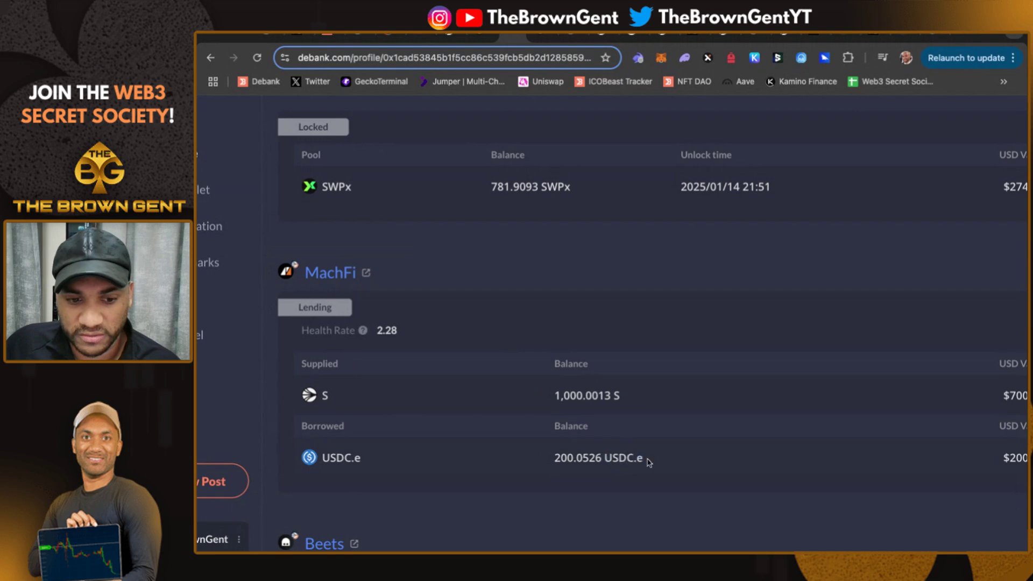
{"action": "scroll", "coordinate": [647, 459], "scroll_direction": "down", "scroll_amount": 3}
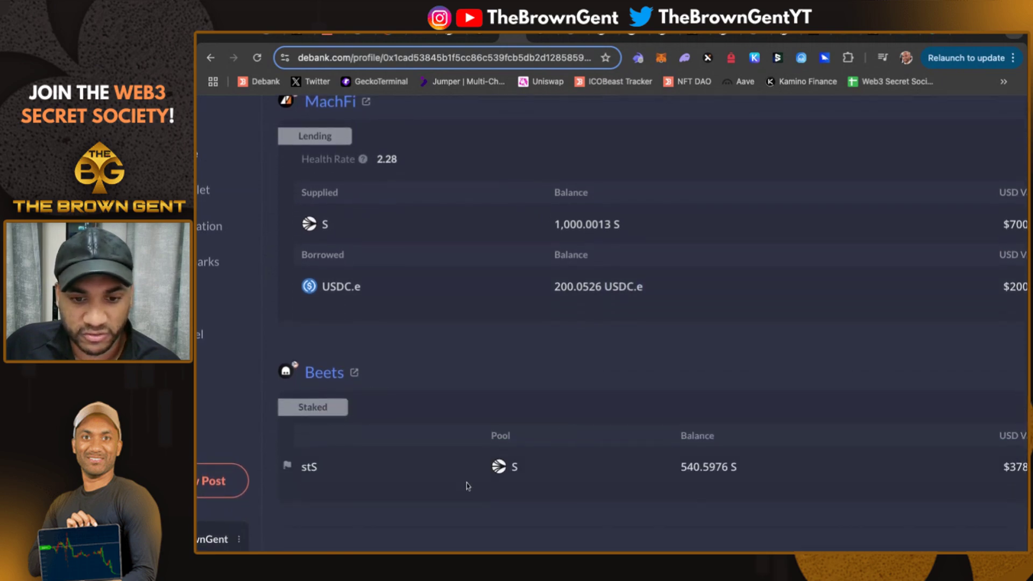
{"action": "scroll", "coordinate": [498, 328], "scroll_direction": "up", "scroll_amount": 15}
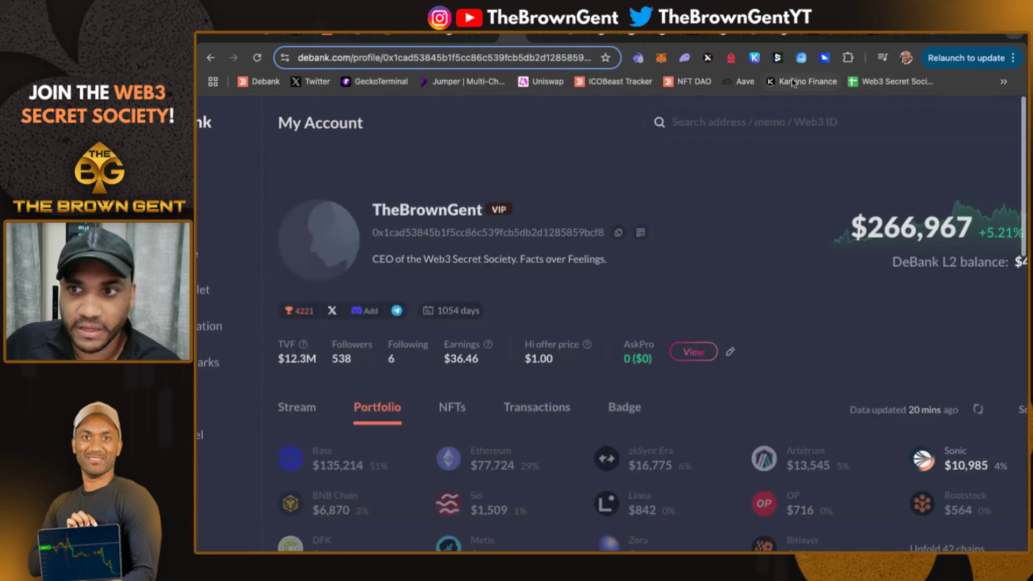
- View the Umans on a Sonic trip collection on PaintSwap, then switch to the presentation slide on maximizing points
{"action": "left_click", "coordinate": [876, 35]}
{"action": "left_click", "coordinate": [897, 35]}
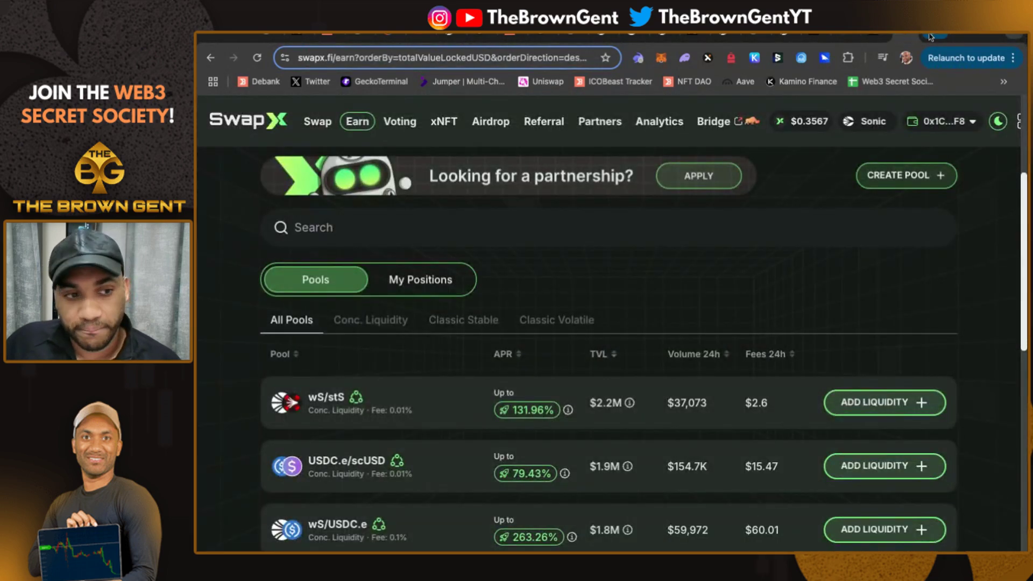
{"action": "left_click", "coordinate": [922, 37]}
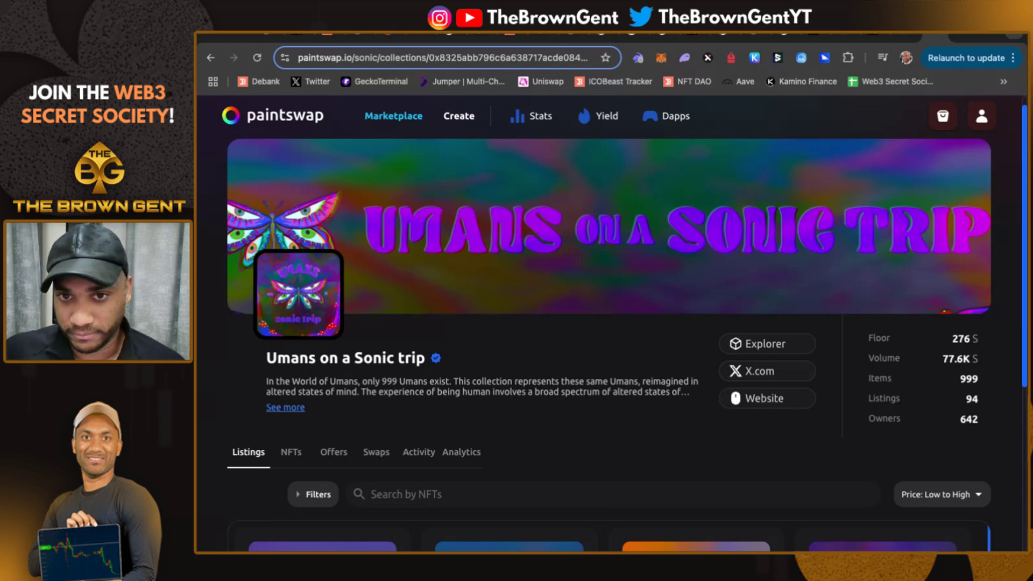
{"action": "left_click", "coordinate": [268, 35]}
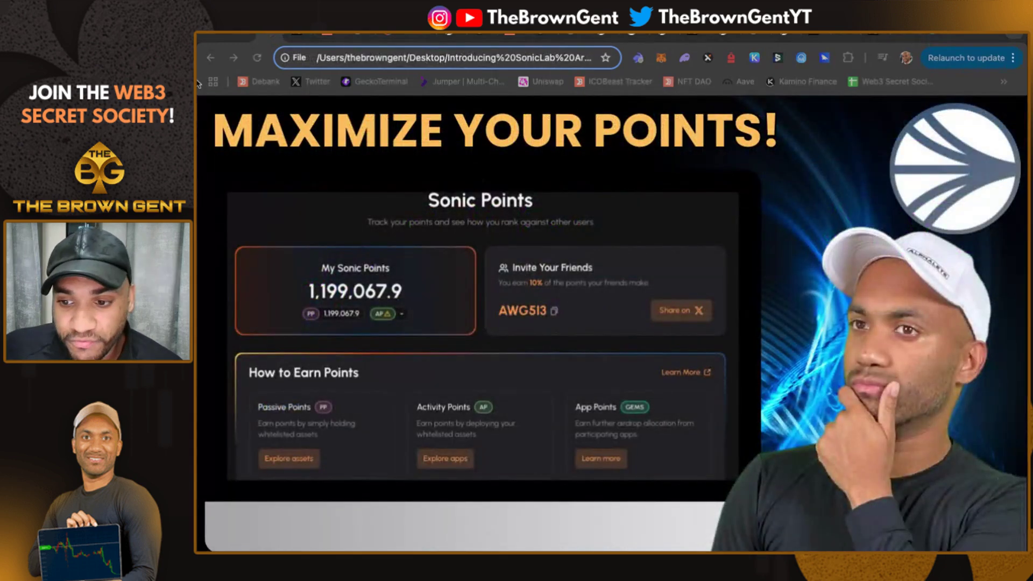